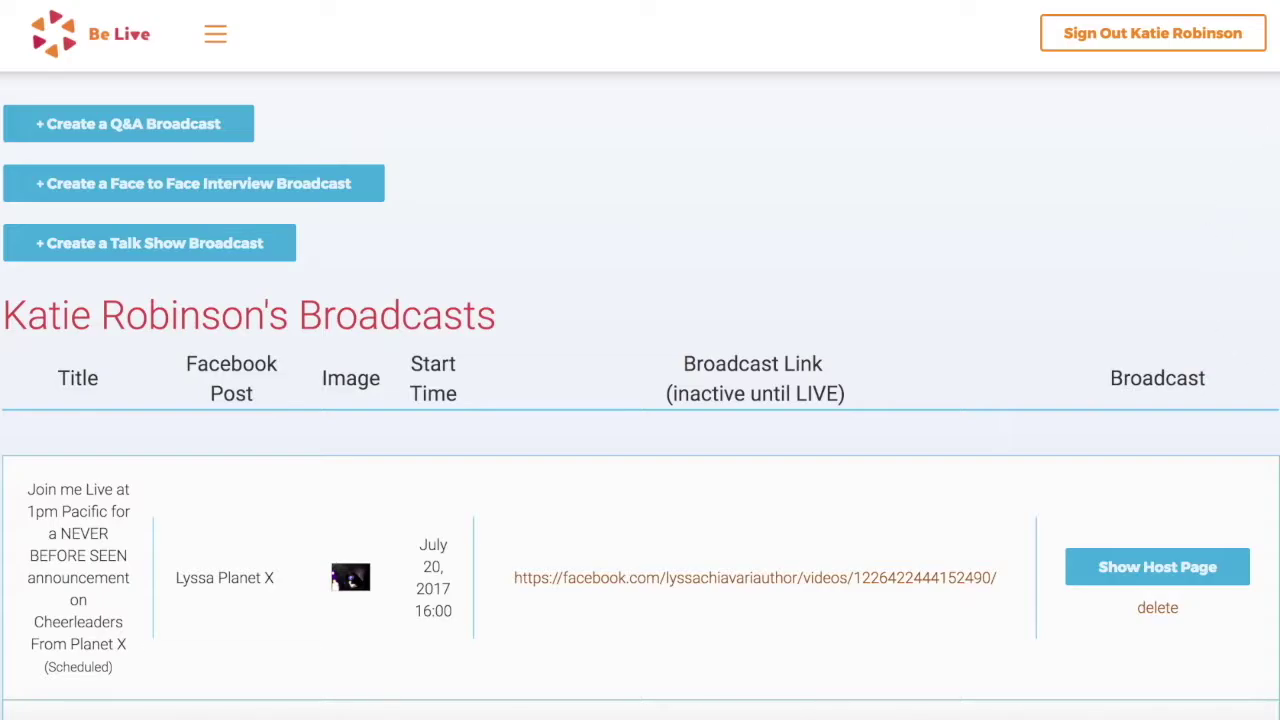
Start a new Q&A broadcast from the Q&A broadcasts page
scroll(1262, 357, down, 15)
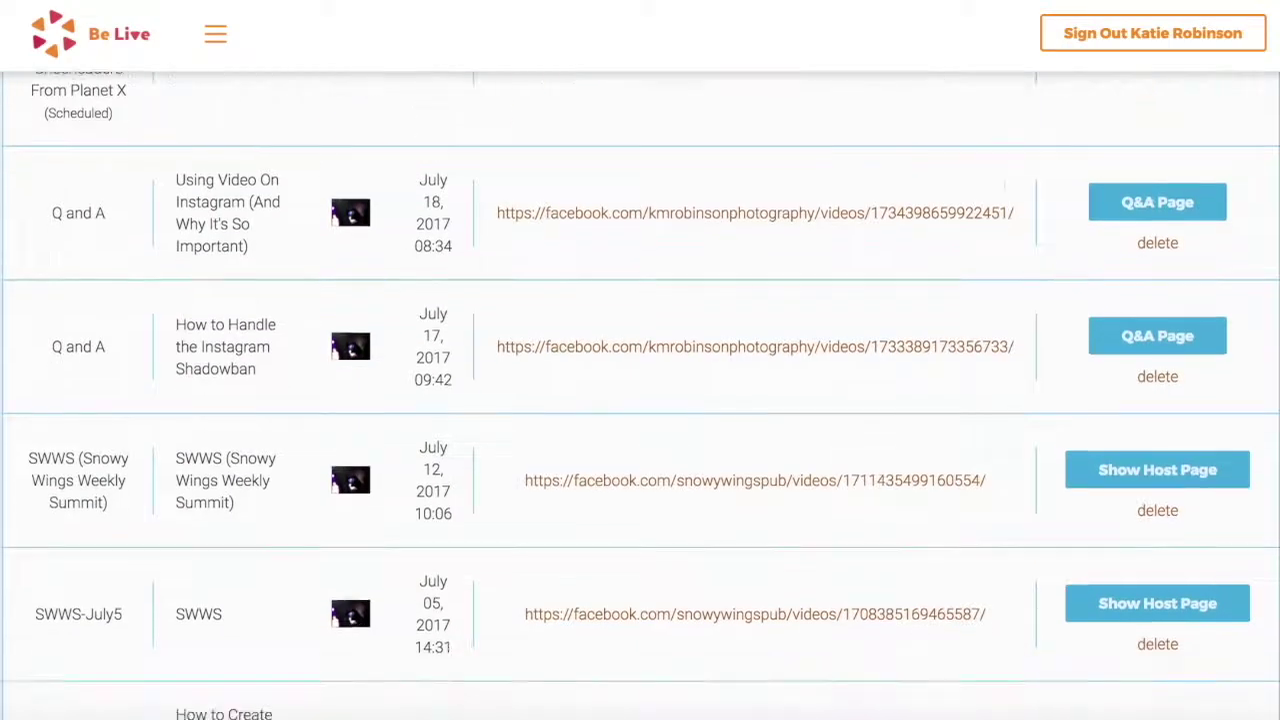
scroll(1262, 357, down, 12)
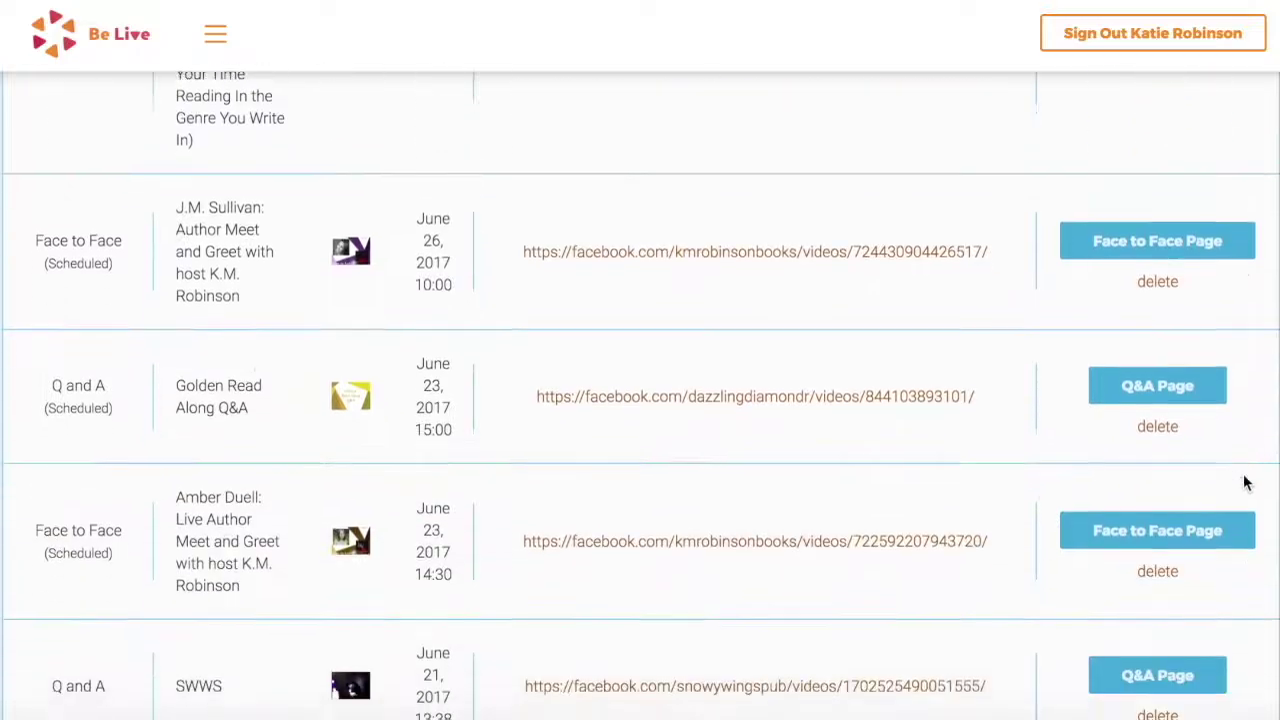
scroll(1264, 555, down, 10)
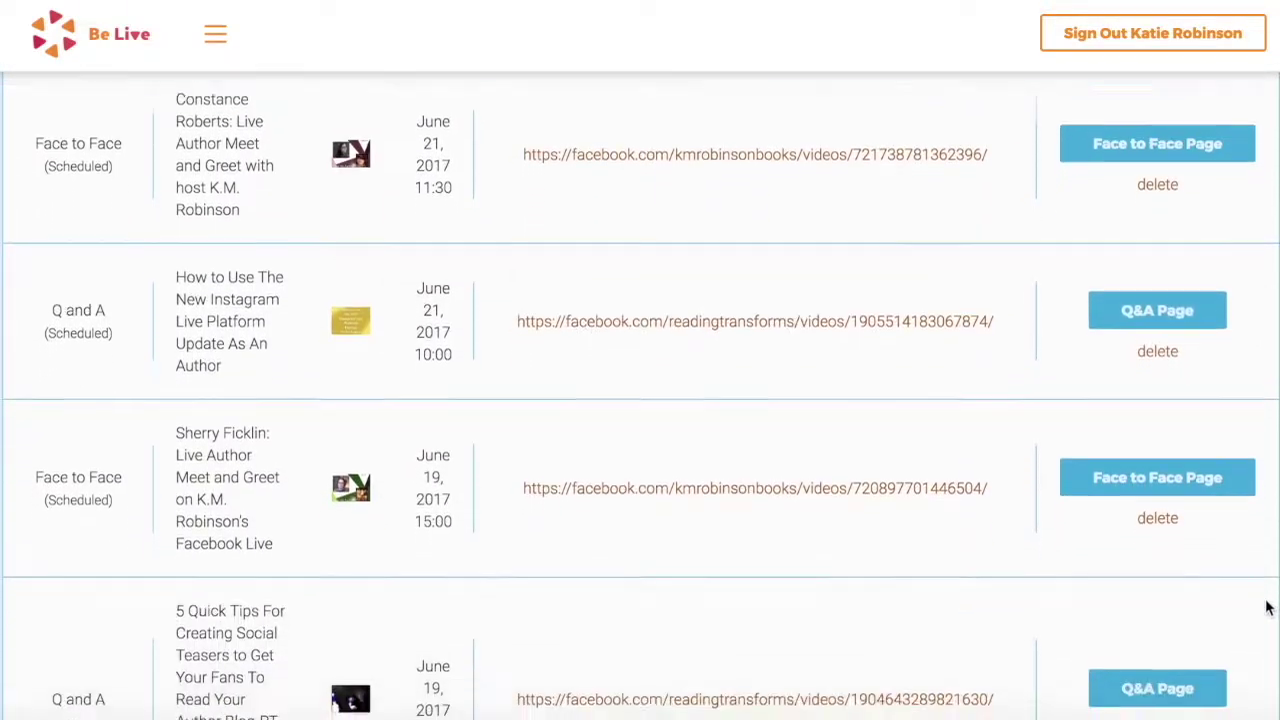
scroll(1245, 680, down, 2)
key(Home)
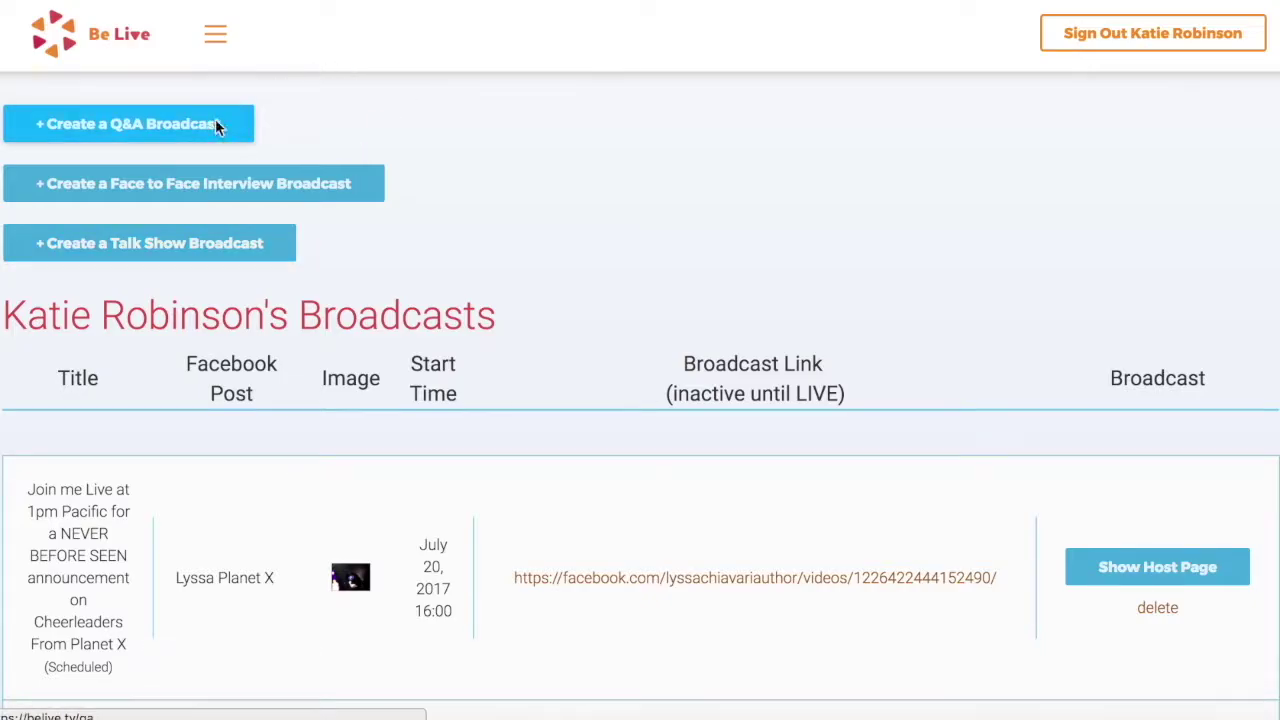
click(312, 123)
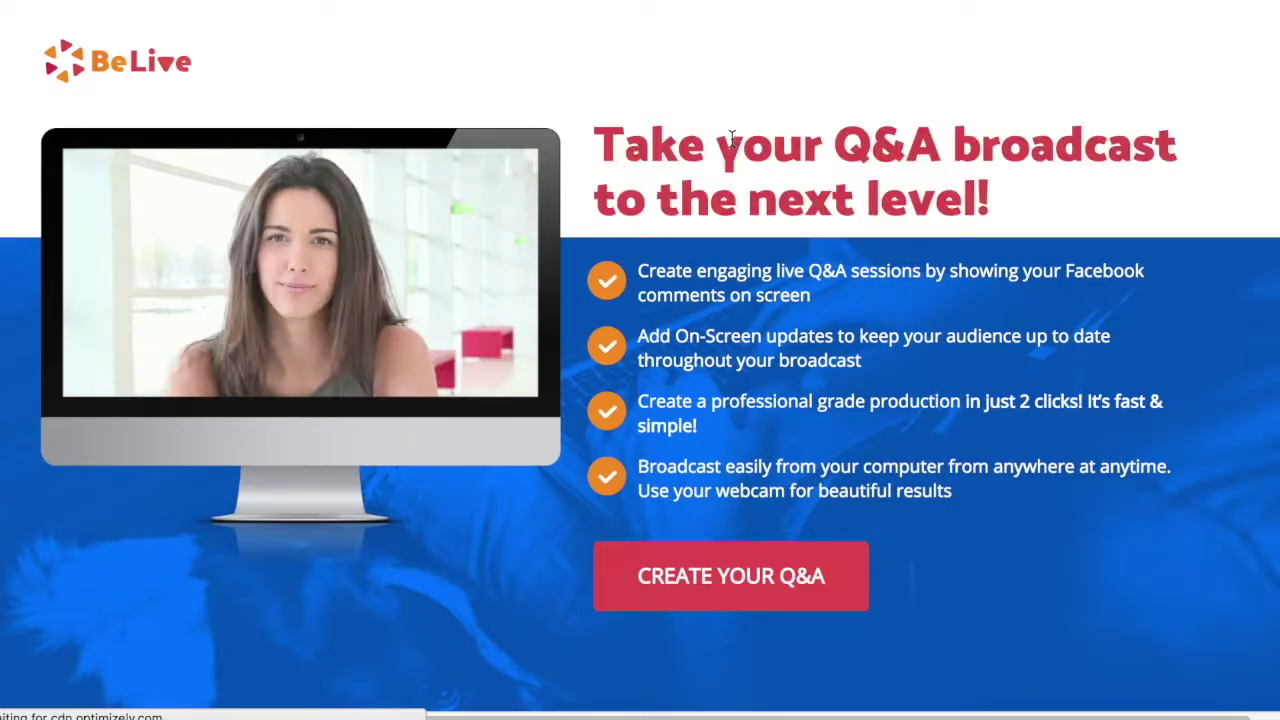
click(806, 598)
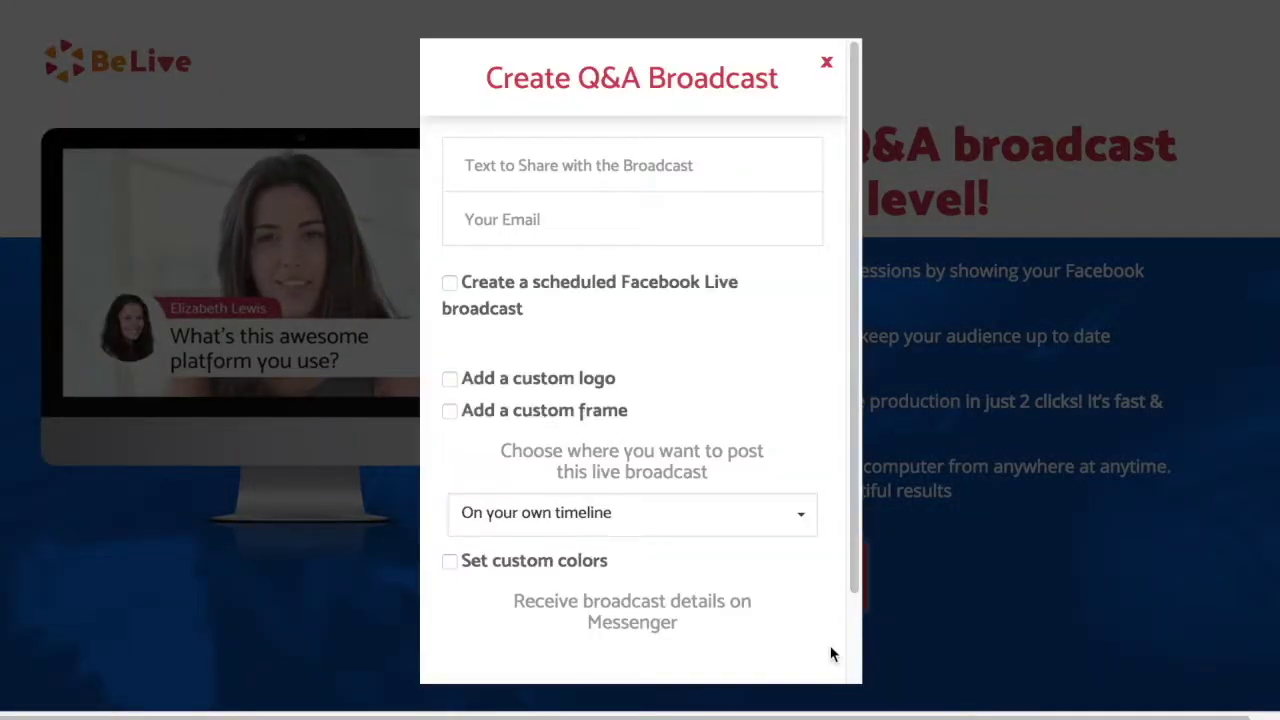
Enter the title 'How Often Should Photographers Be Posting on Instagram?' and the host's e-mail
click(666, 164)
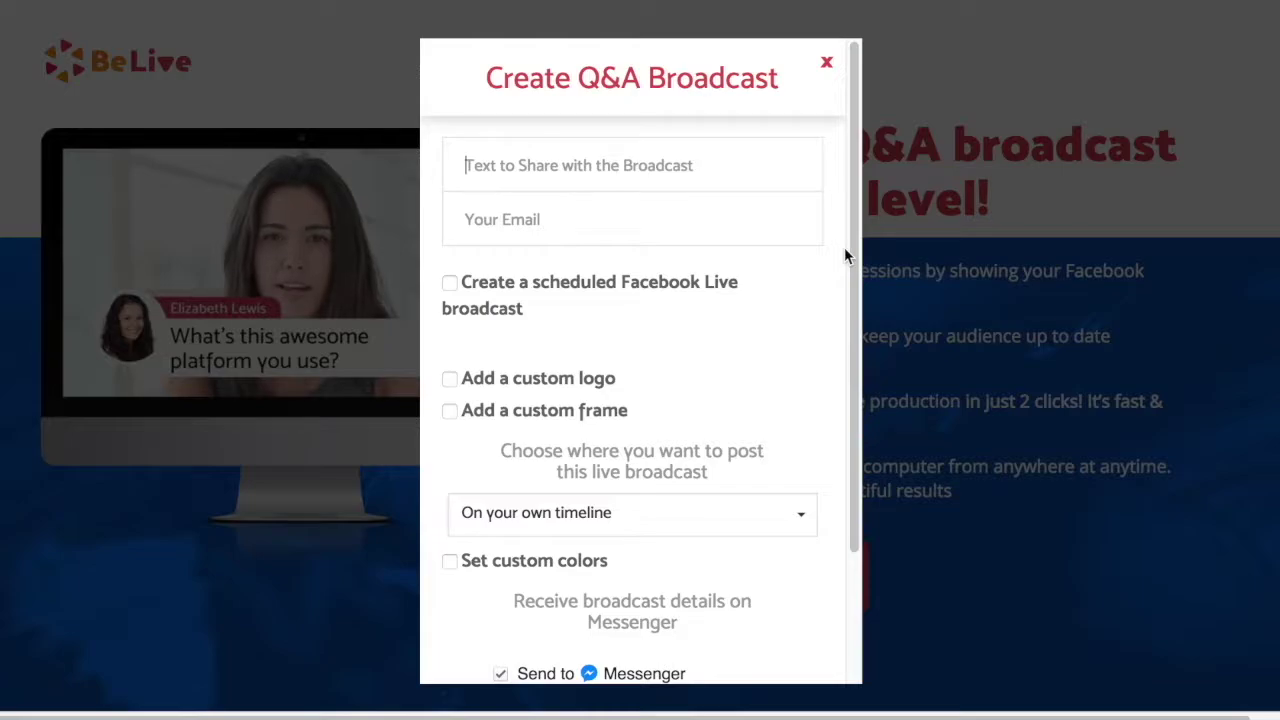
text(How Often Sh)
text(ould Photographer)
text(s Be Posting on Ins)
text(tagram?)
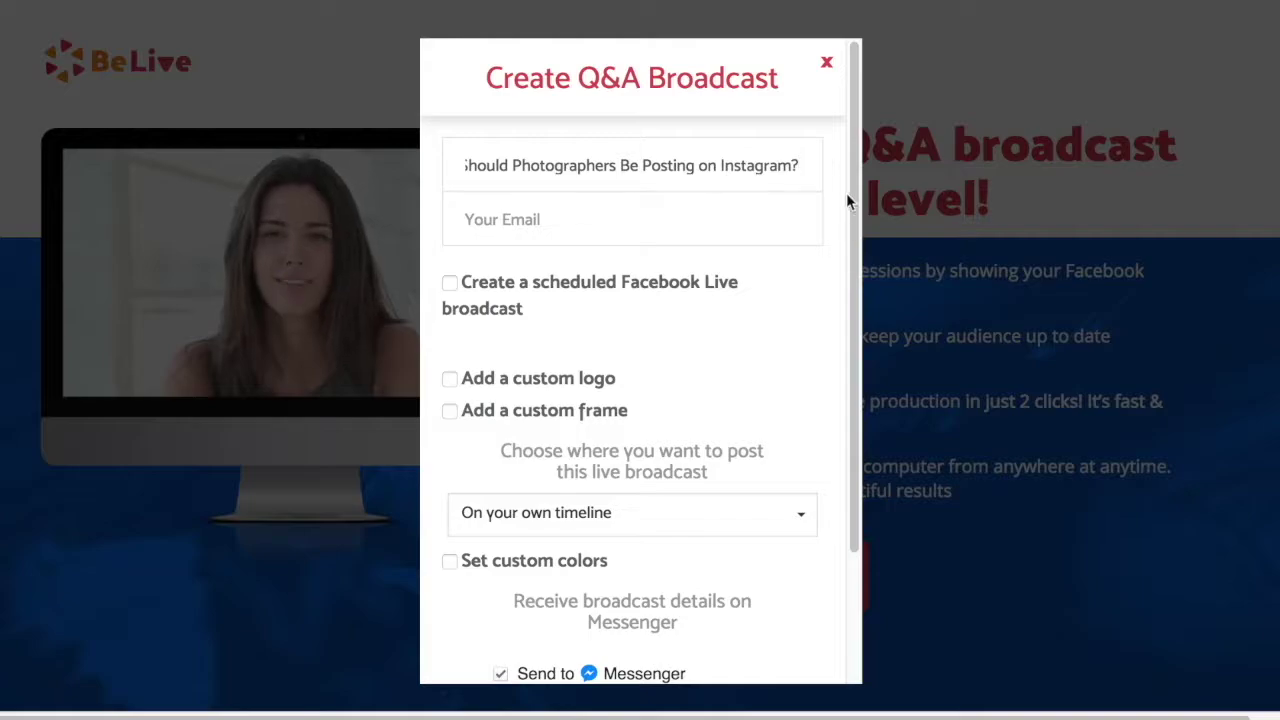
click(663, 214)
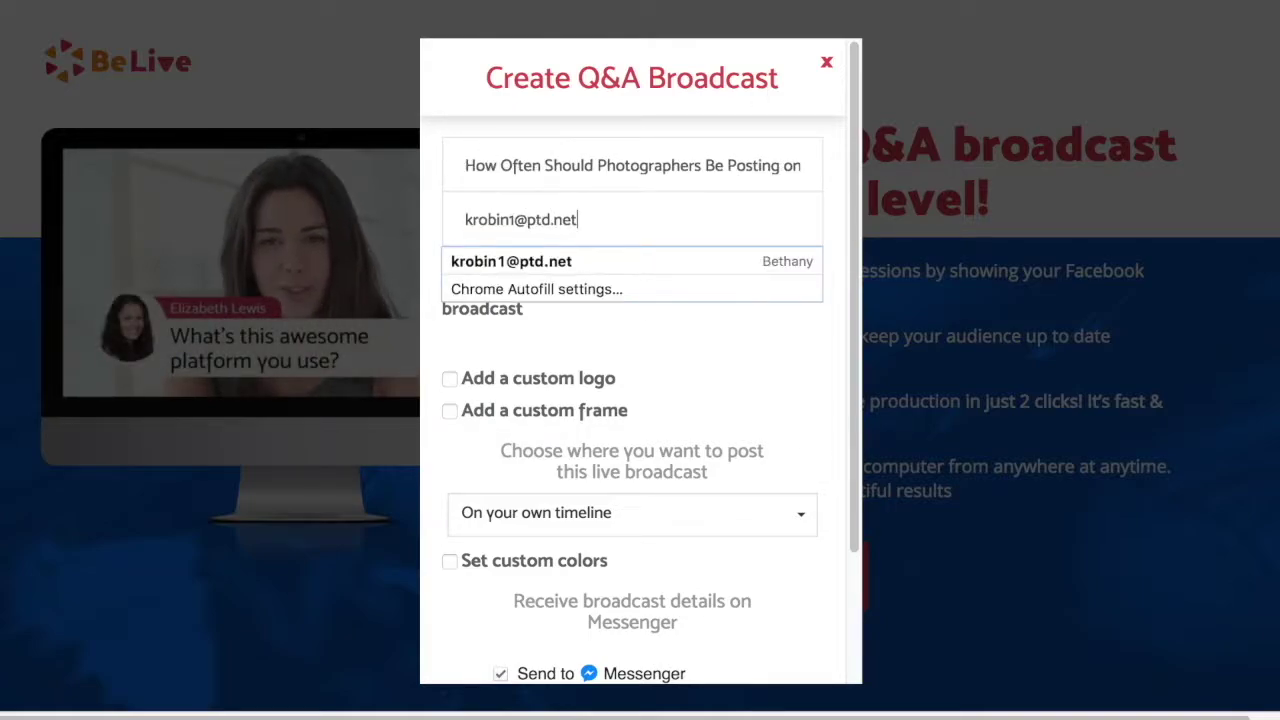
click(836, 234)
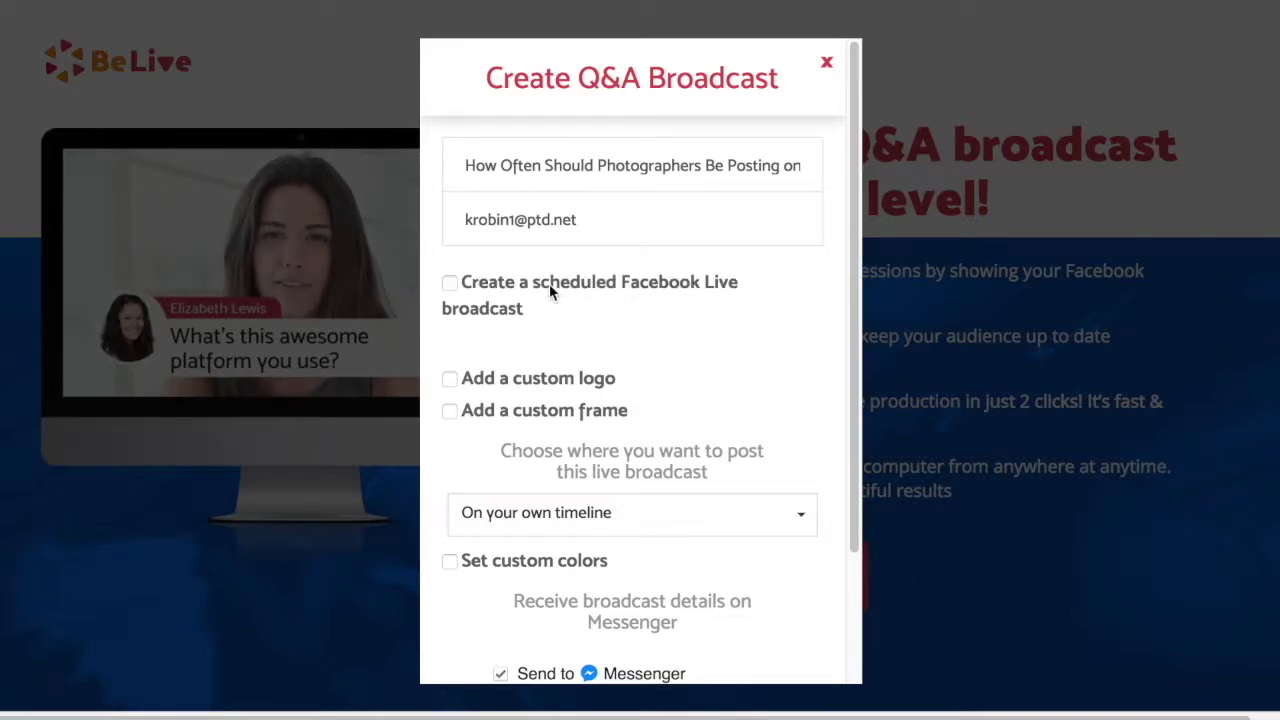
Leave Facebook Live scheduling off and enable a custom logo with the KMR and RTTV images
click(450, 283)
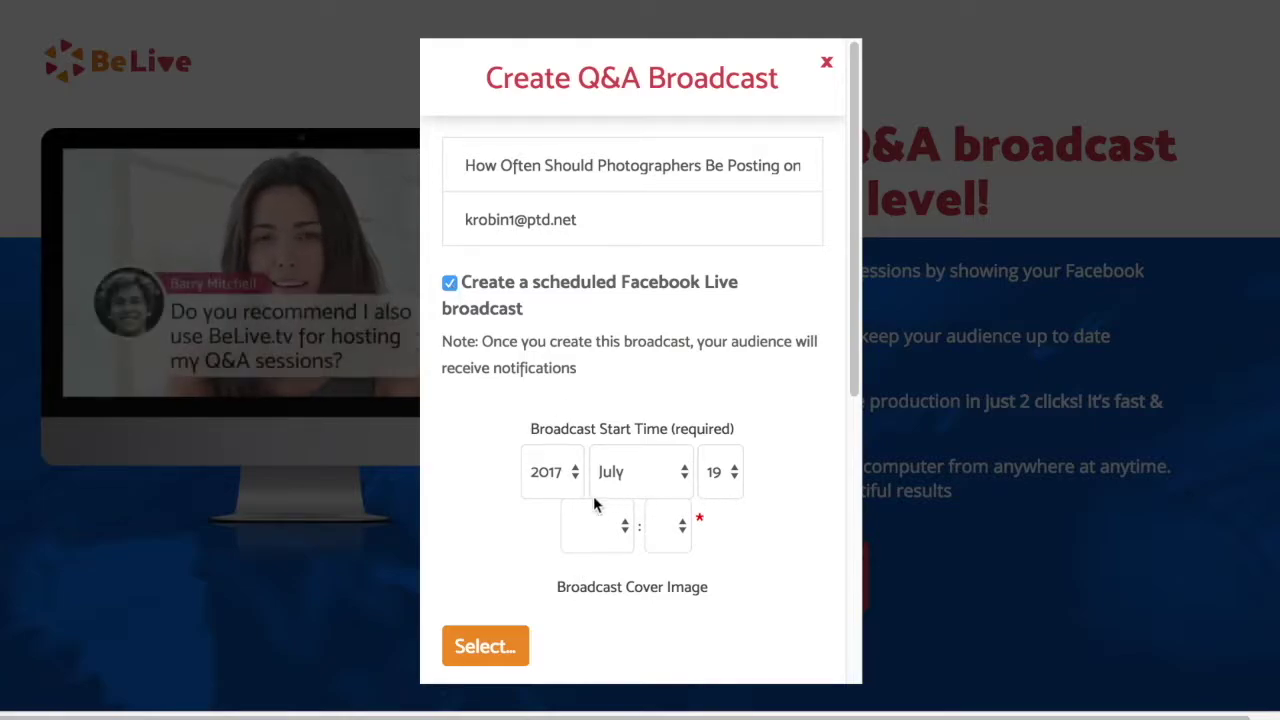
click(449, 284)
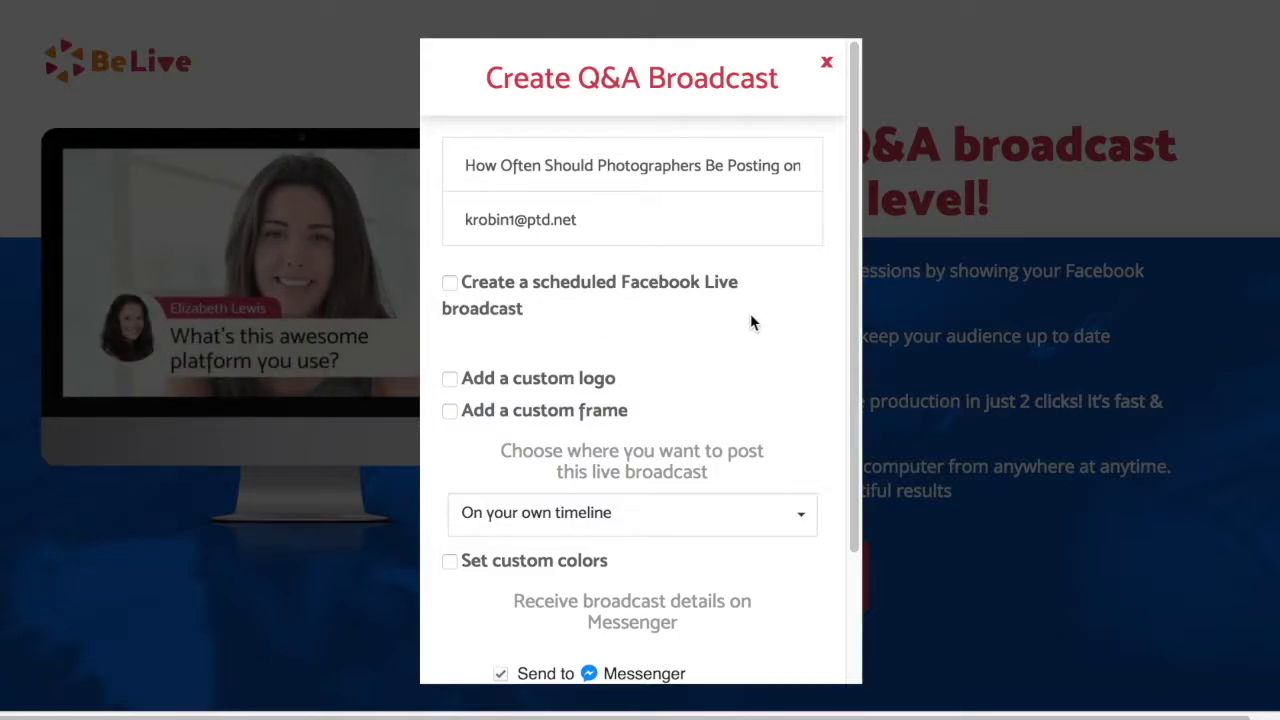
drag(855, 314, 850, 403)
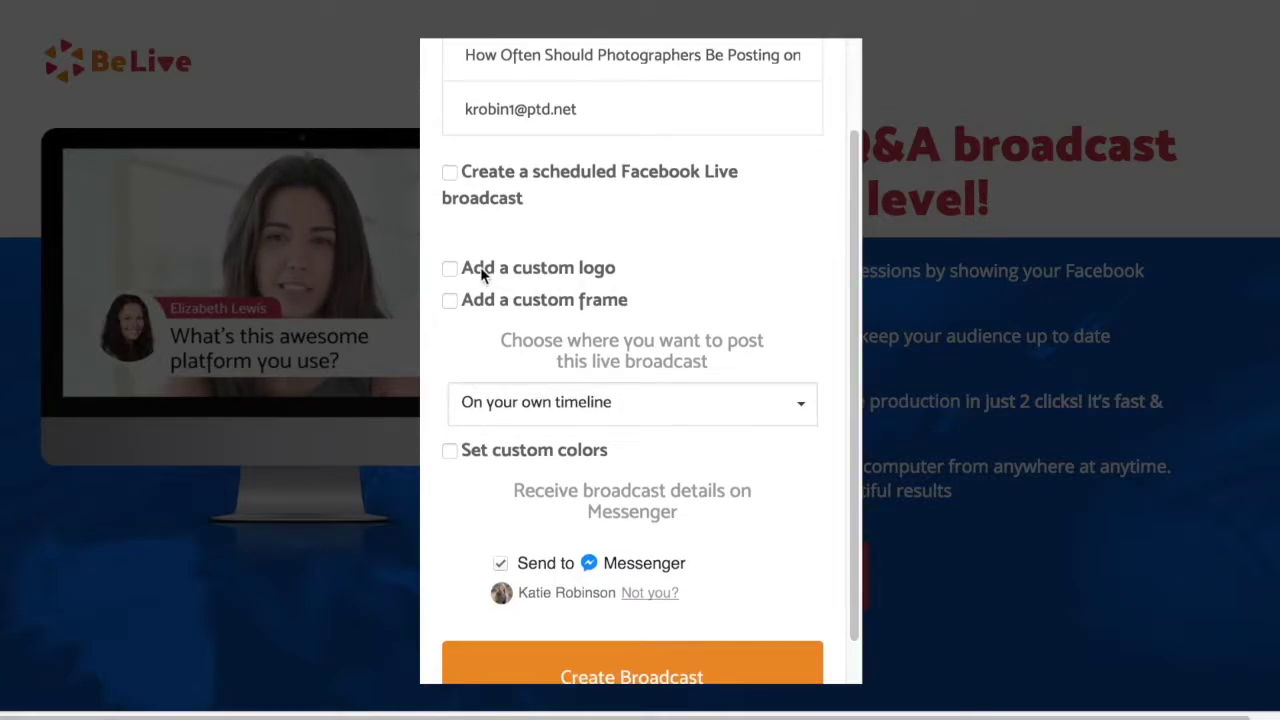
click(446, 269)
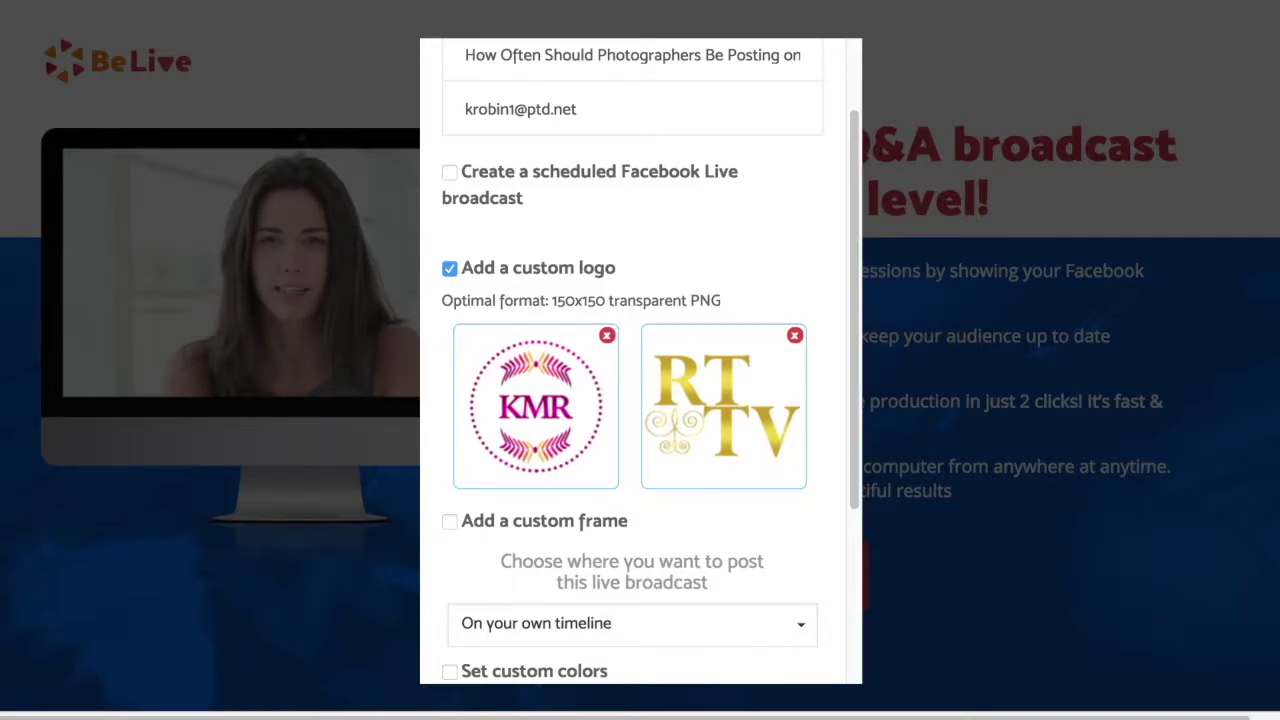
Turn off both the custom logo and the custom frame options
scroll(848, 343, down, 1)
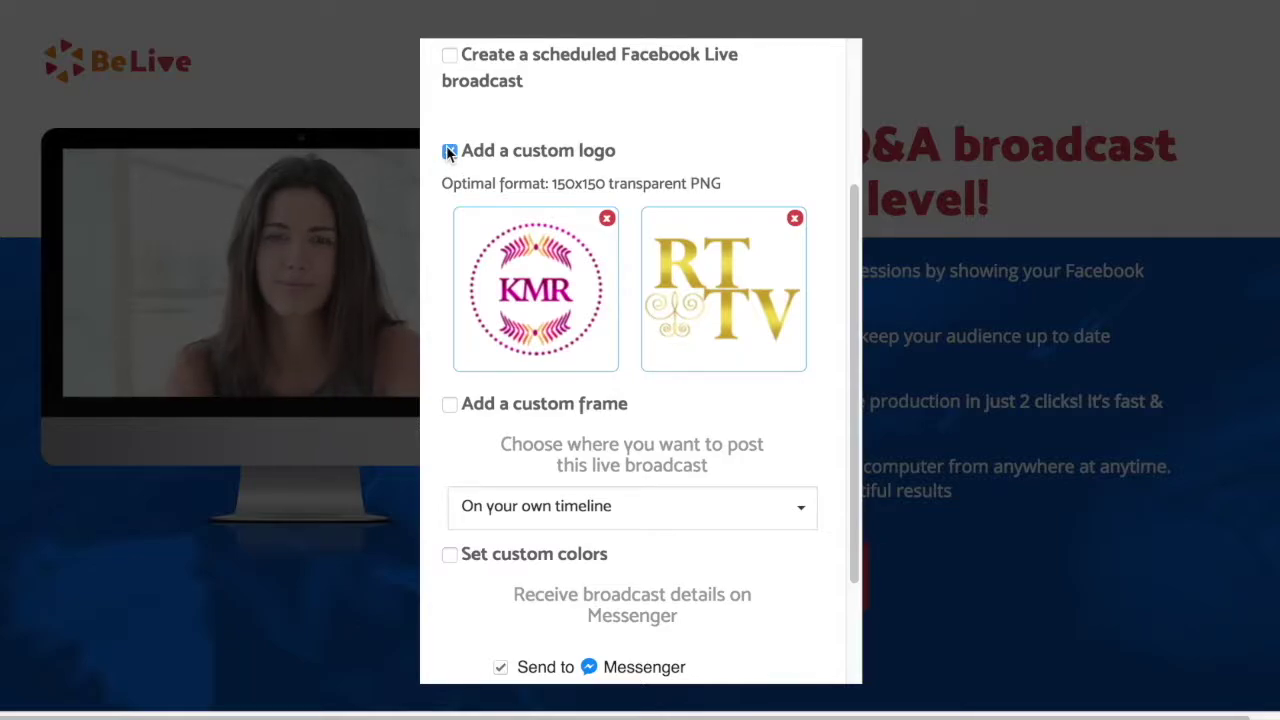
click(448, 150)
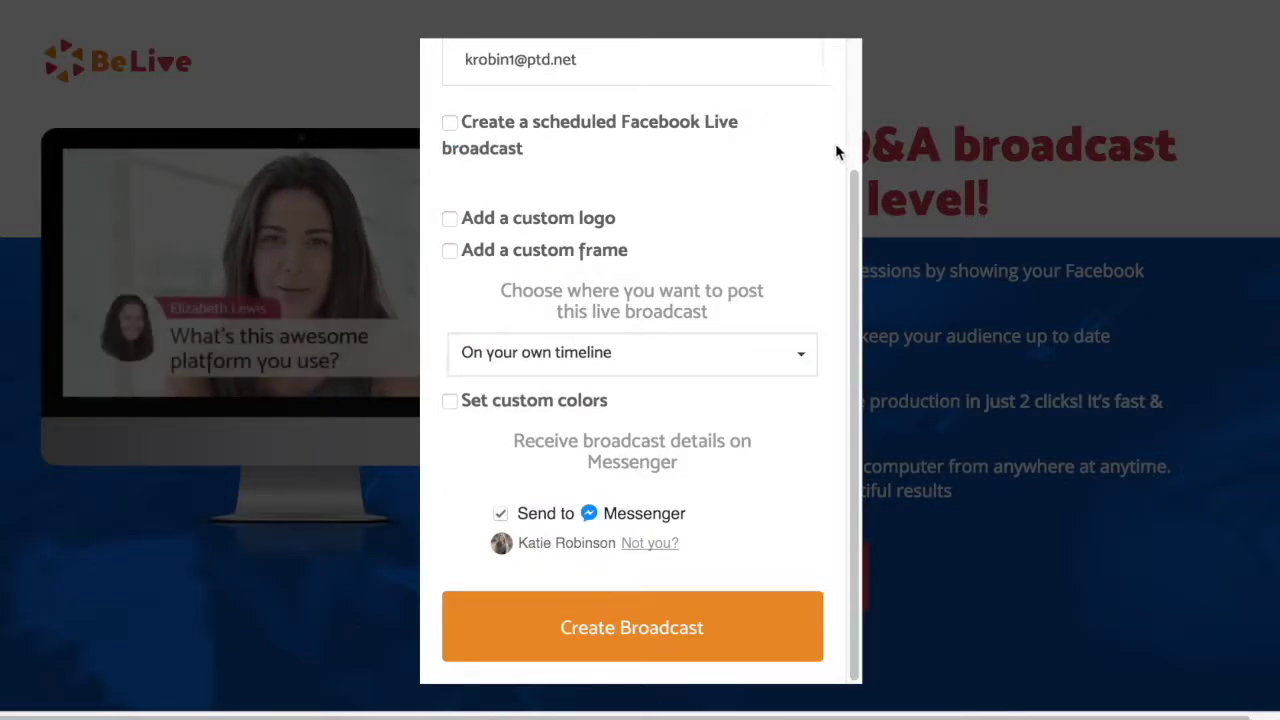
click(449, 251)
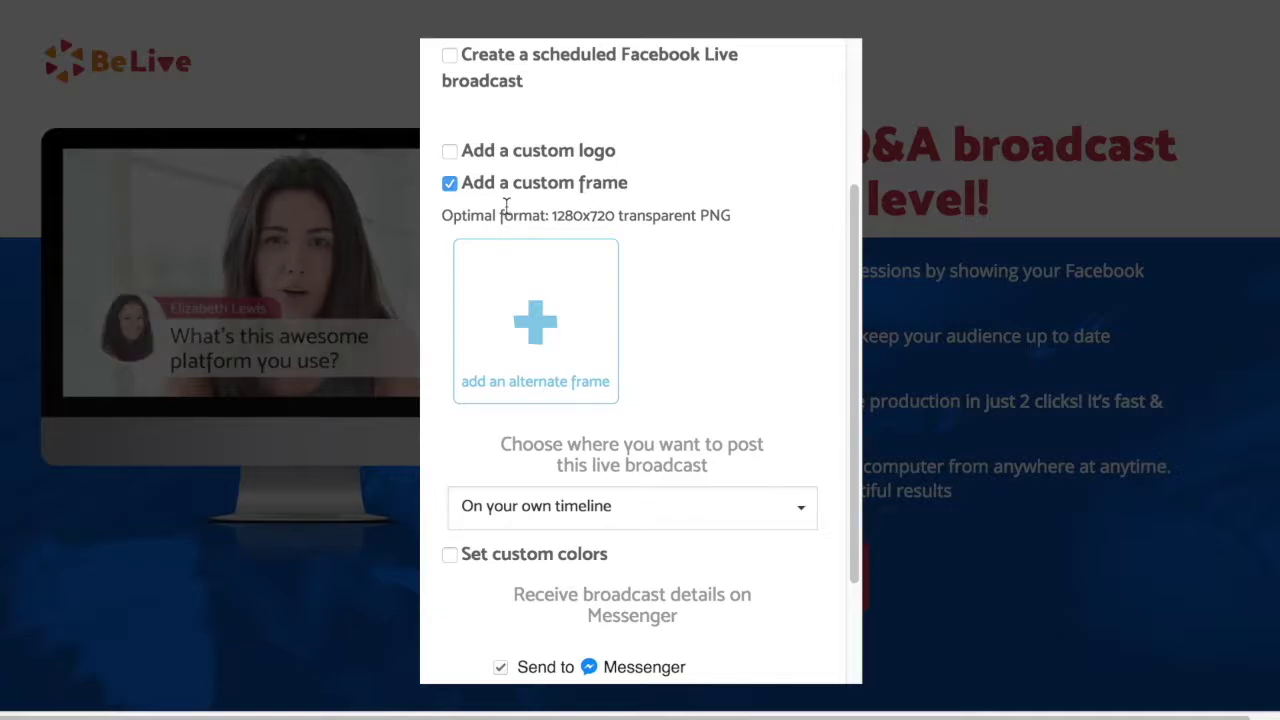
click(448, 182)
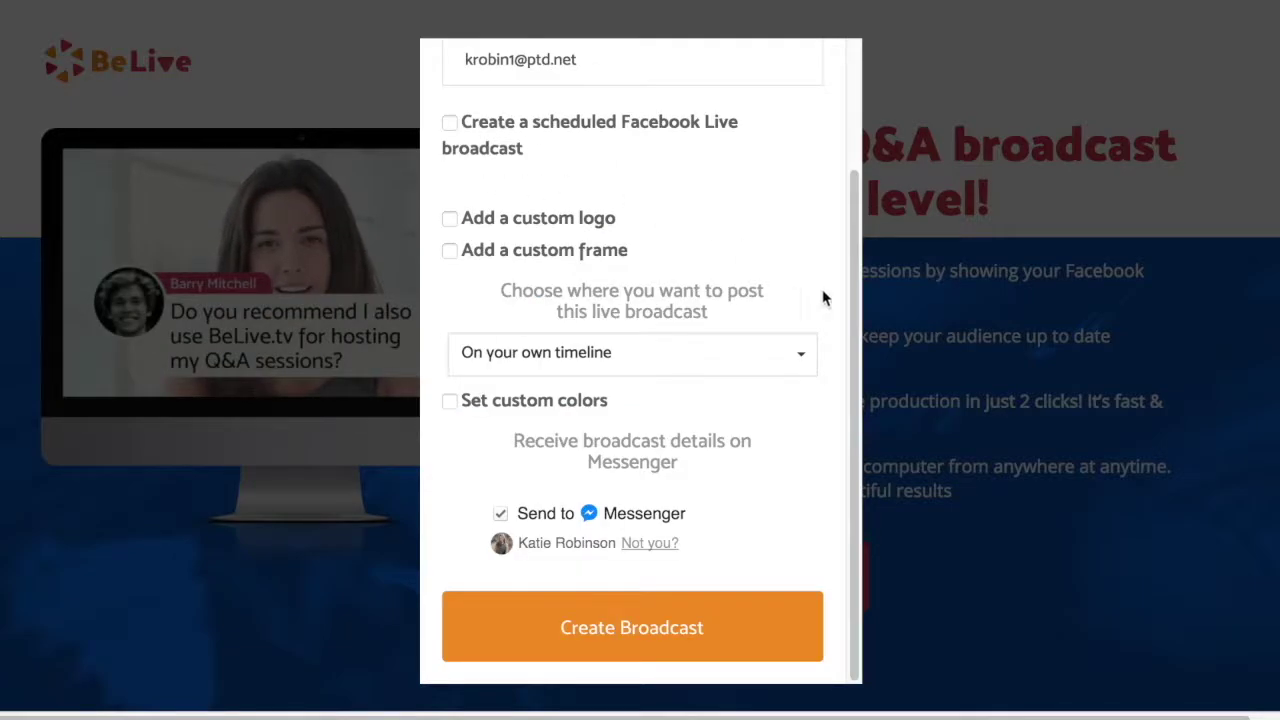
click(799, 355)
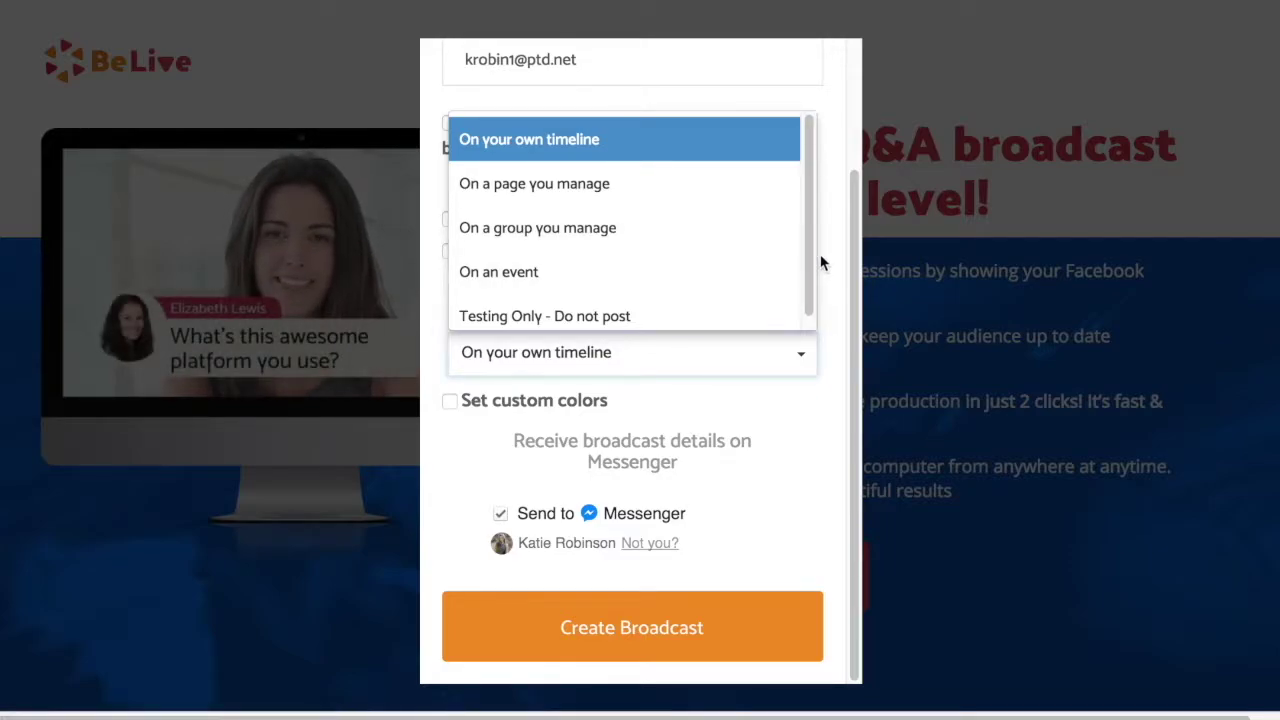
Post on the managed photography page, with custom colours #ebc950 background and #ffffff text
click(745, 185)
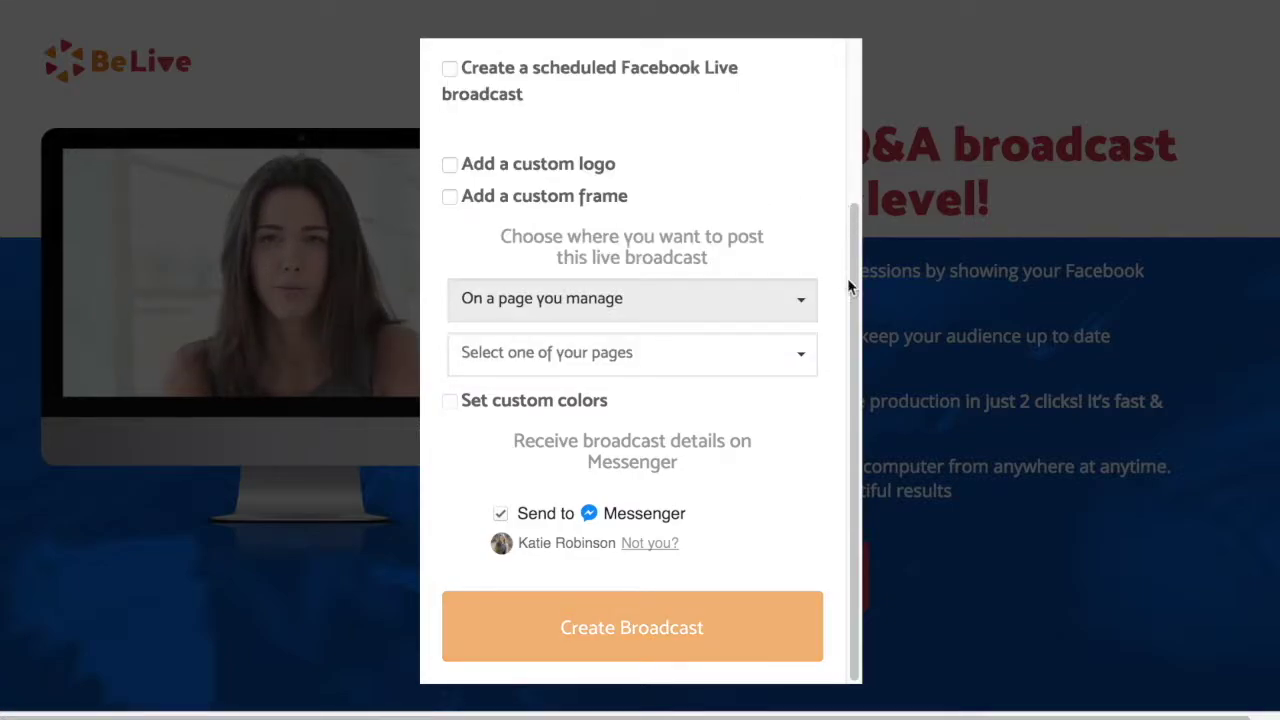
click(807, 355)
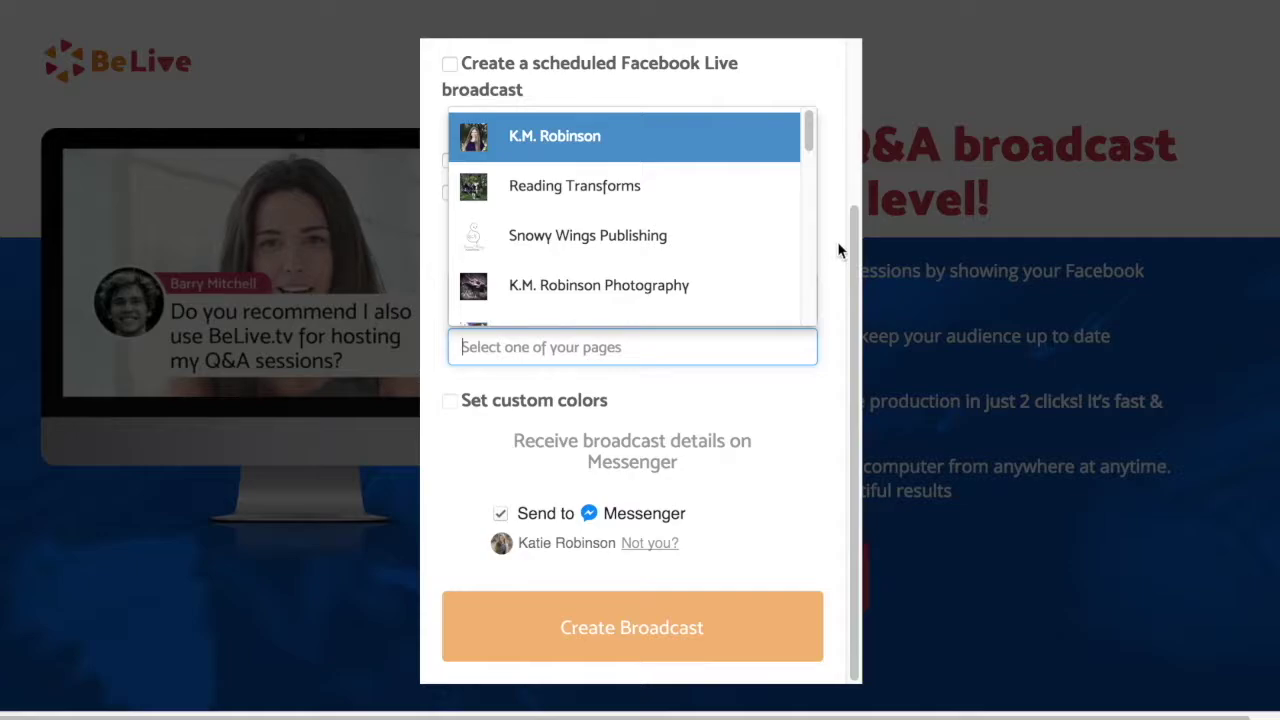
click(740, 287)
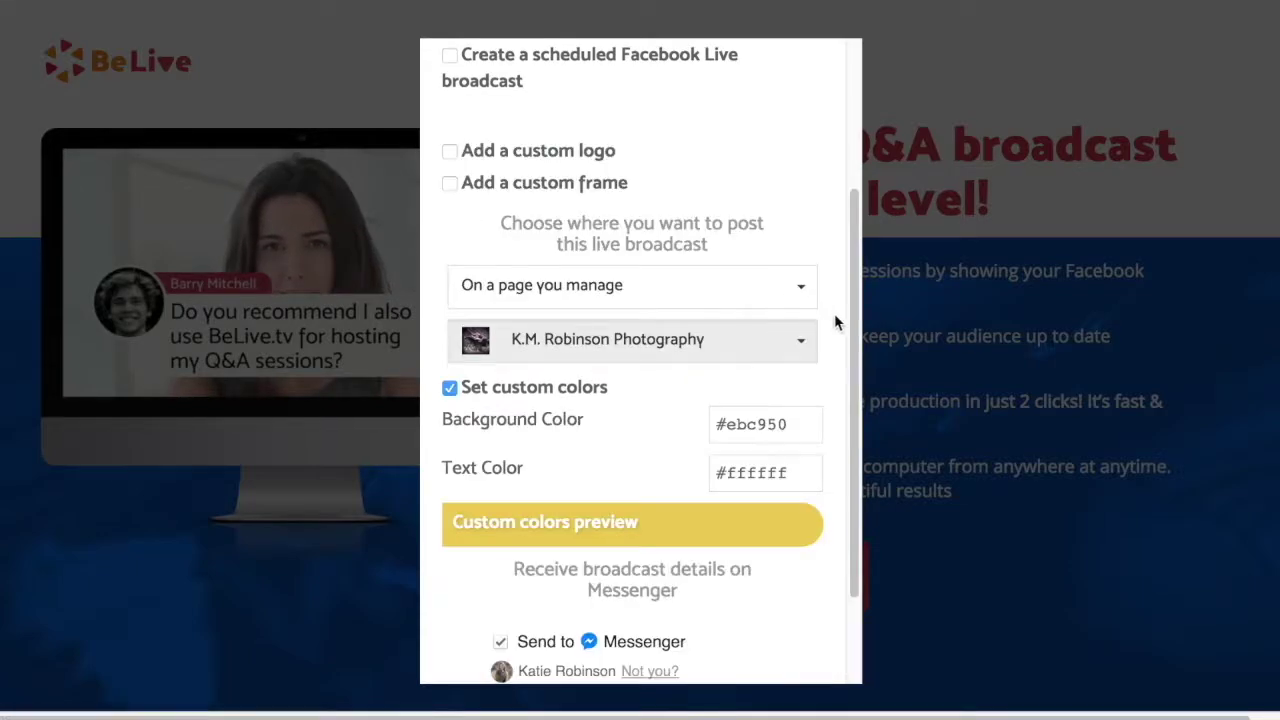
scroll(830, 390, down, 1)
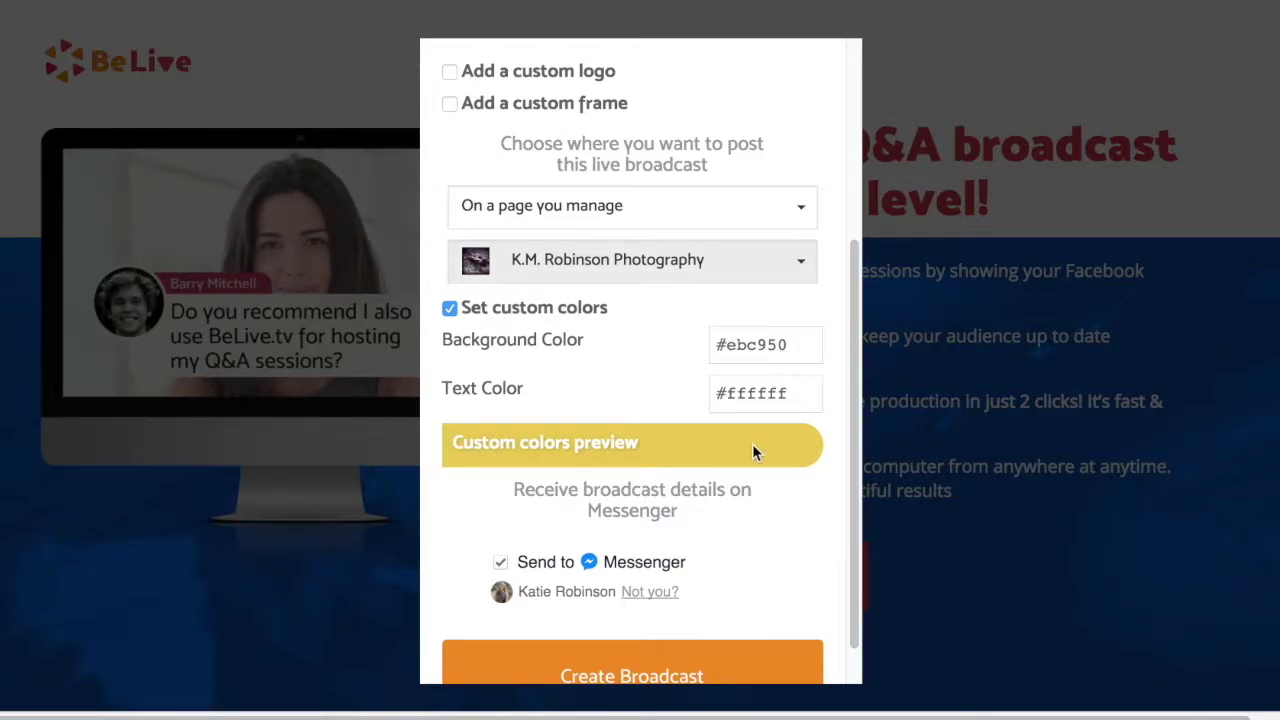
click(806, 264)
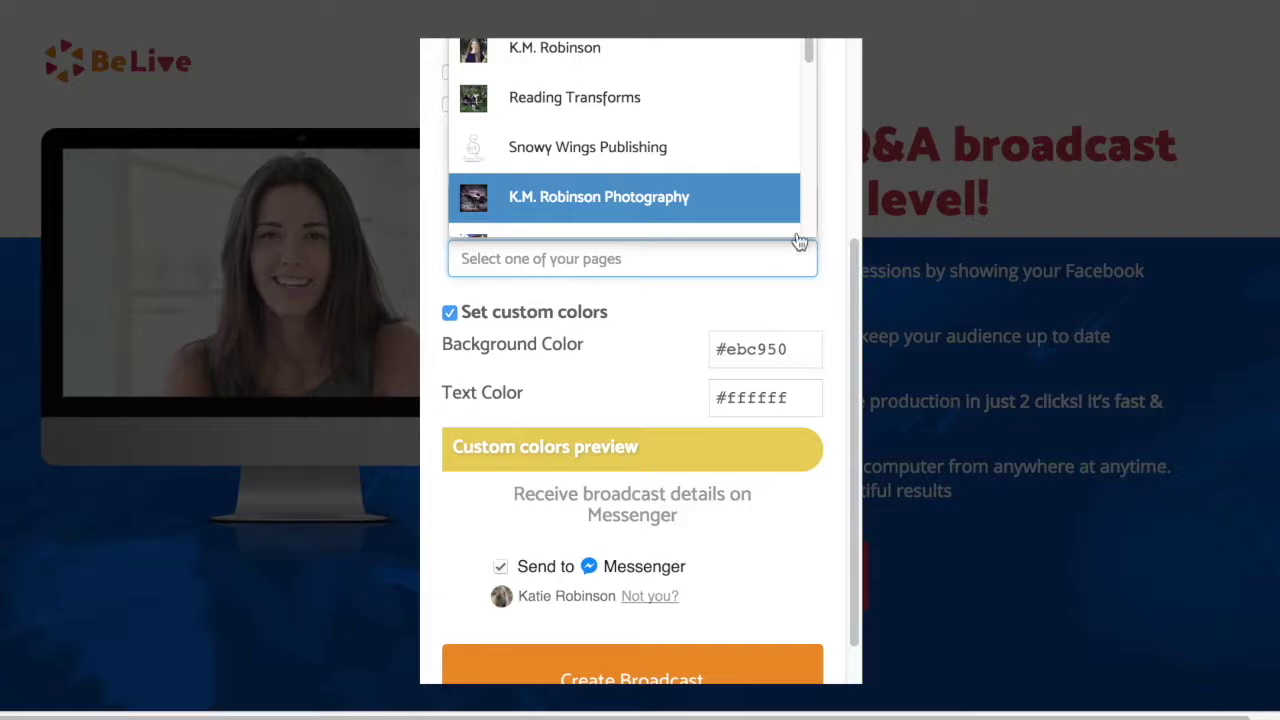
click(760, 60)
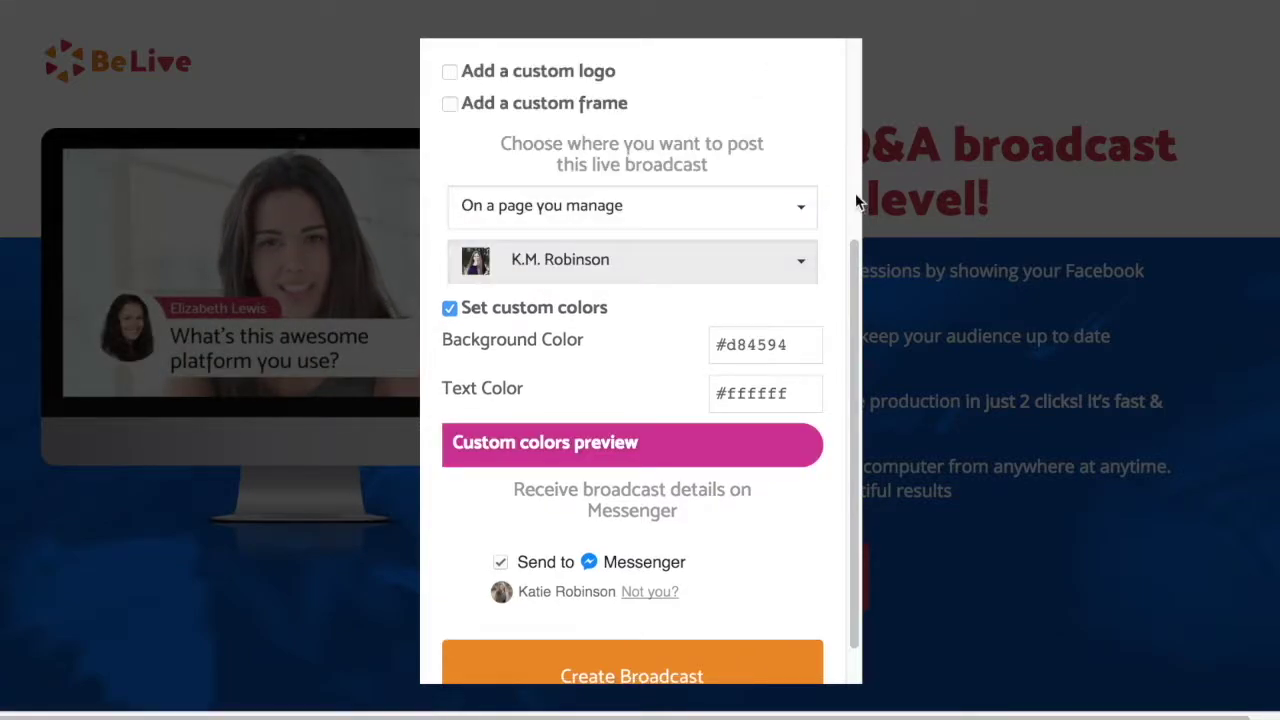
click(800, 266)
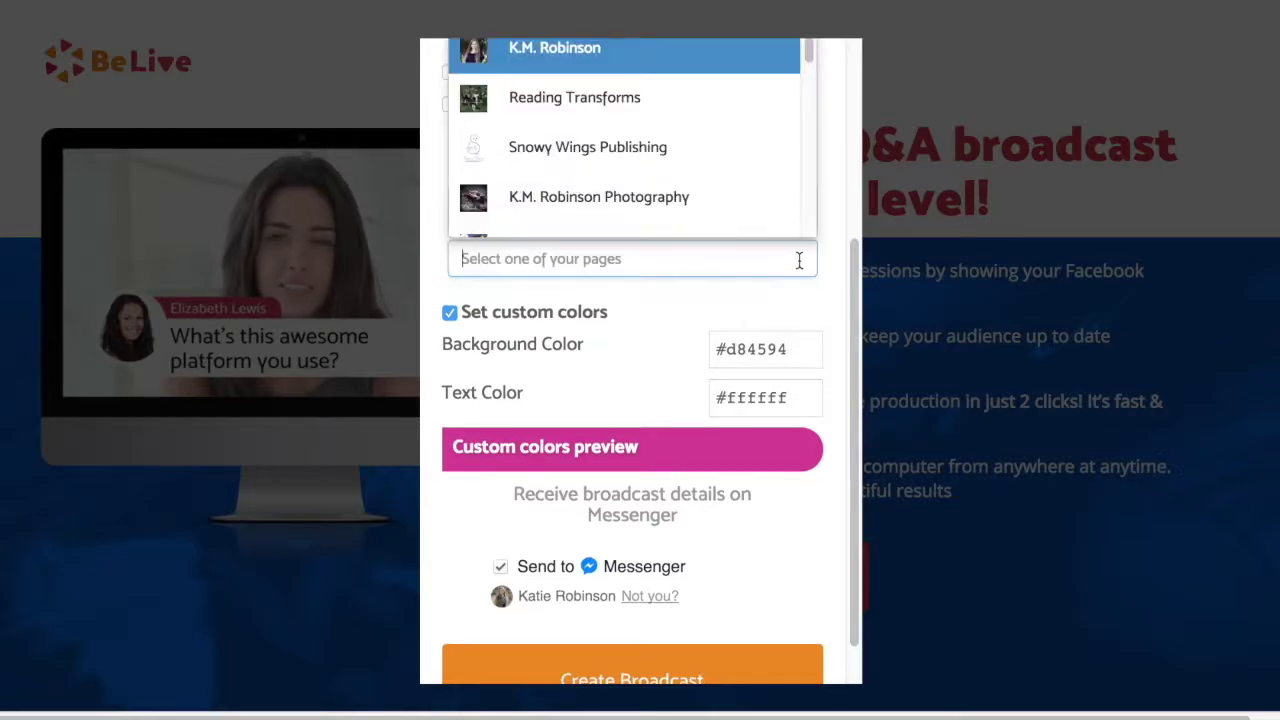
click(766, 157)
click(808, 270)
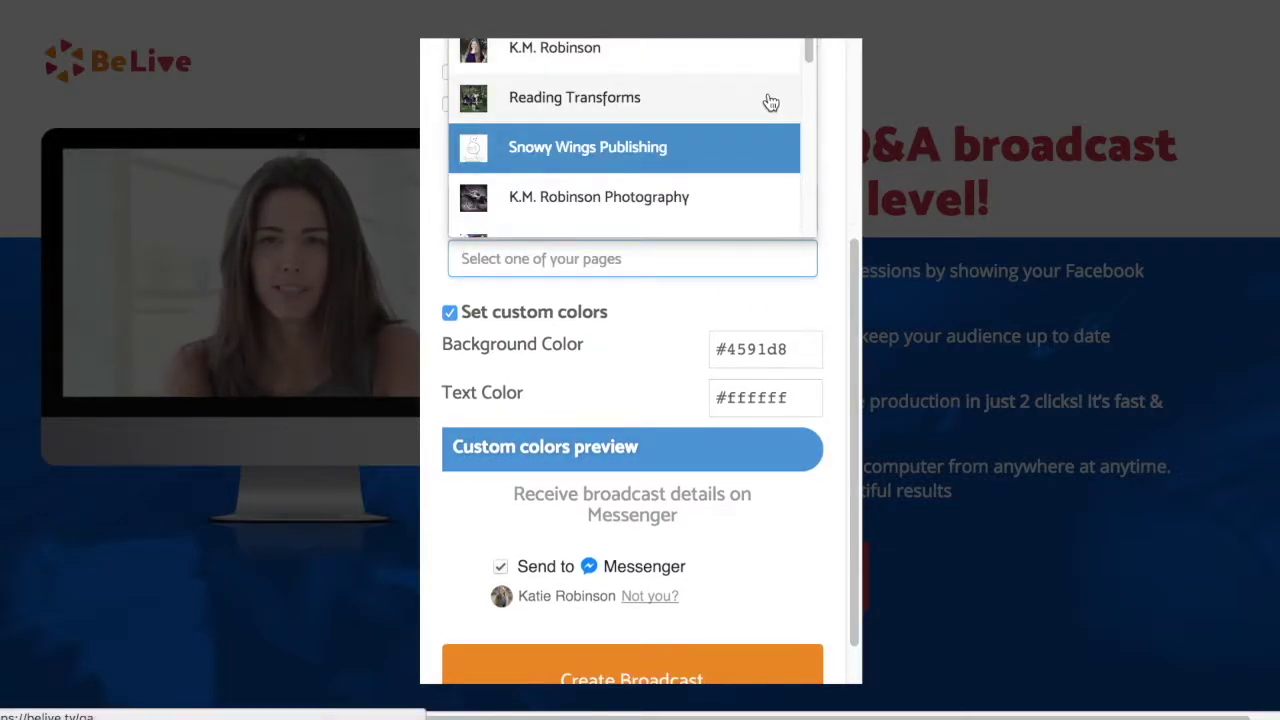
click(751, 200)
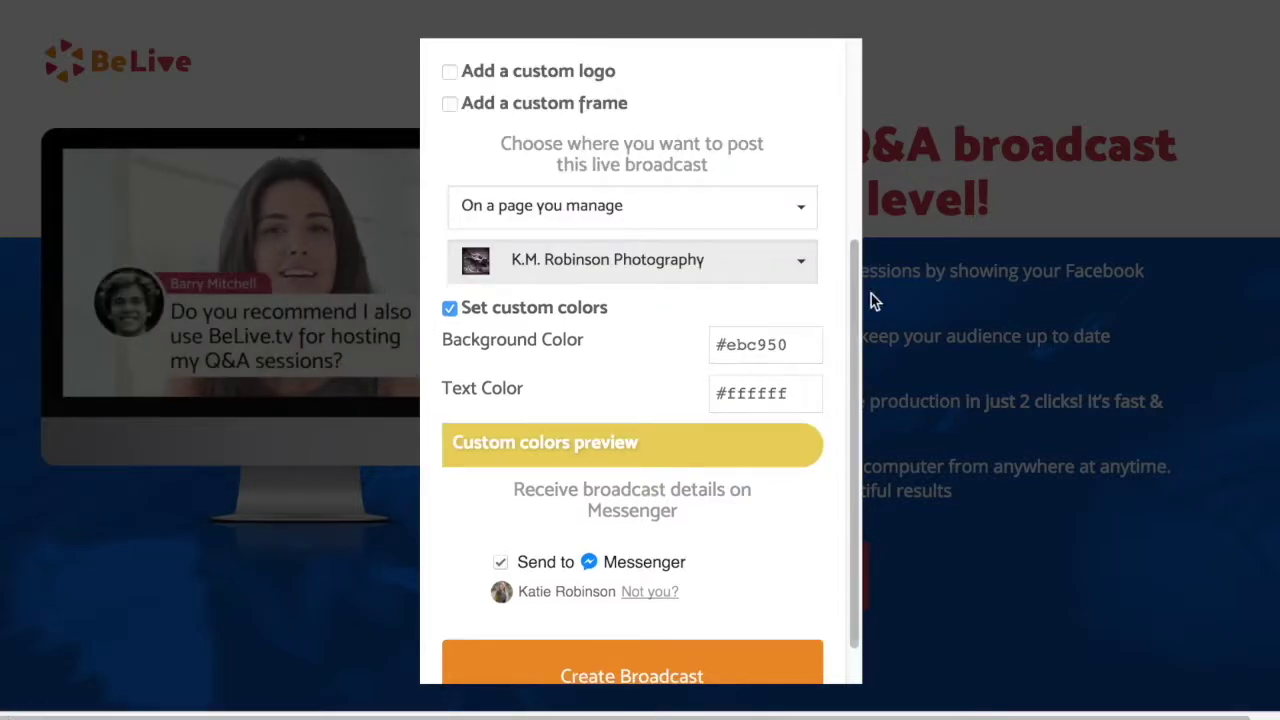
scroll(857, 524, down, 2)
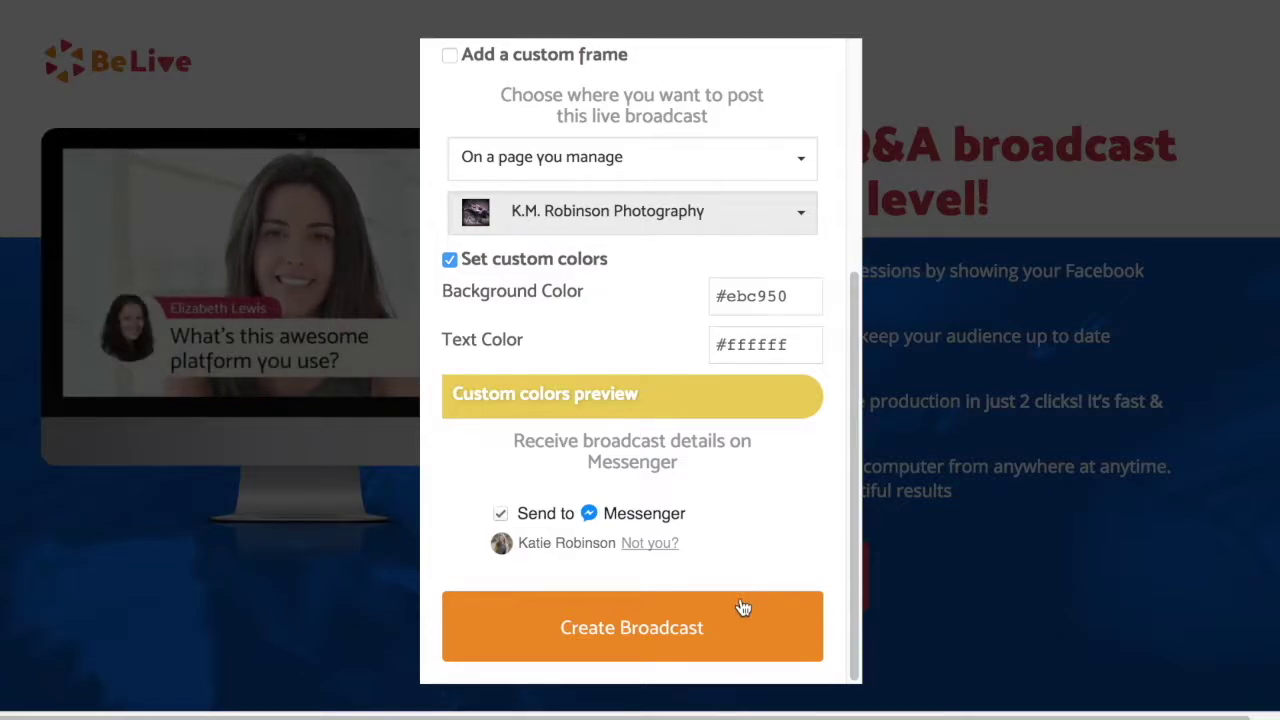
Create the broadcast, dismiss the welcome message, and glance at the resolution settings
click(716, 645)
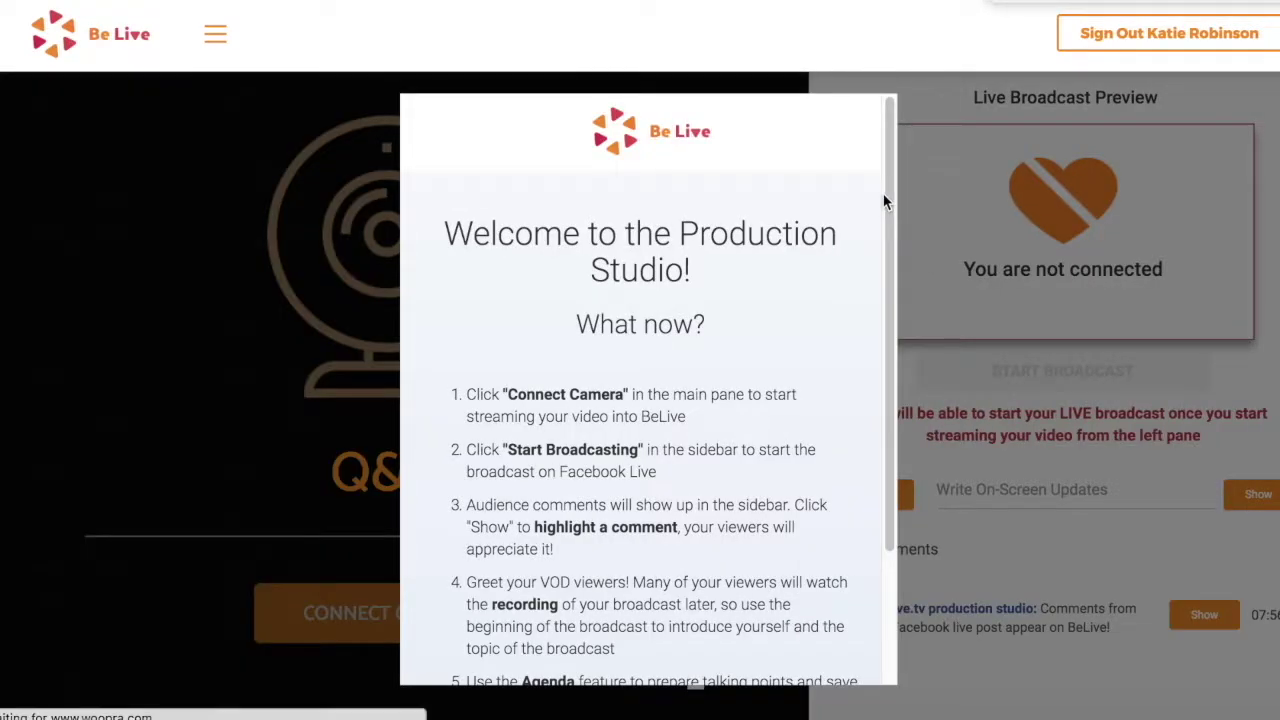
drag(885, 206, 888, 342)
click(640, 620)
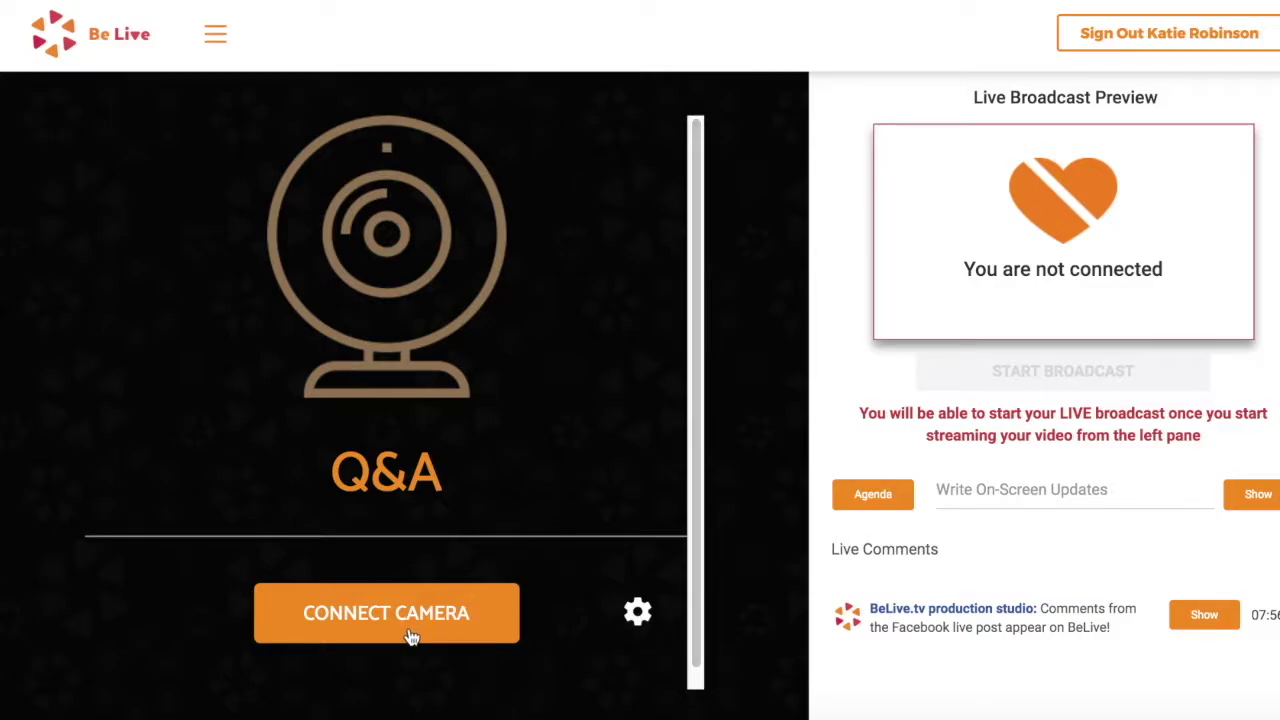
click(640, 618)
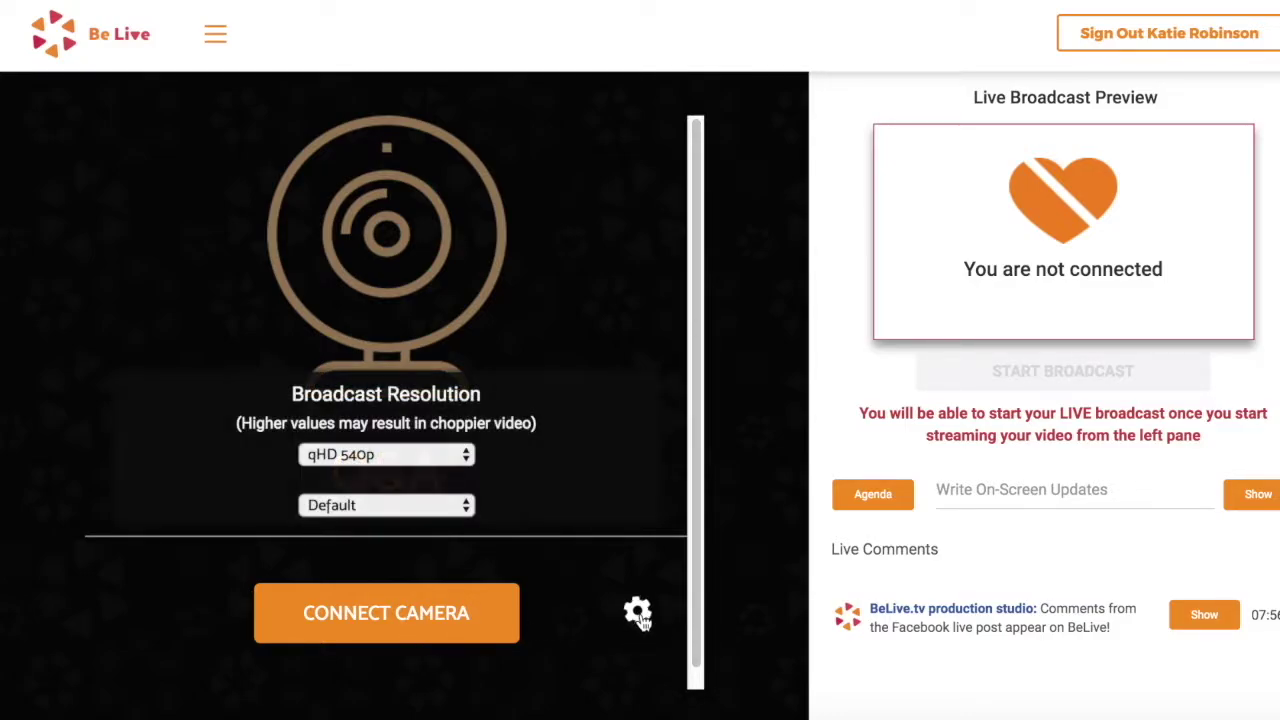
click(641, 615)
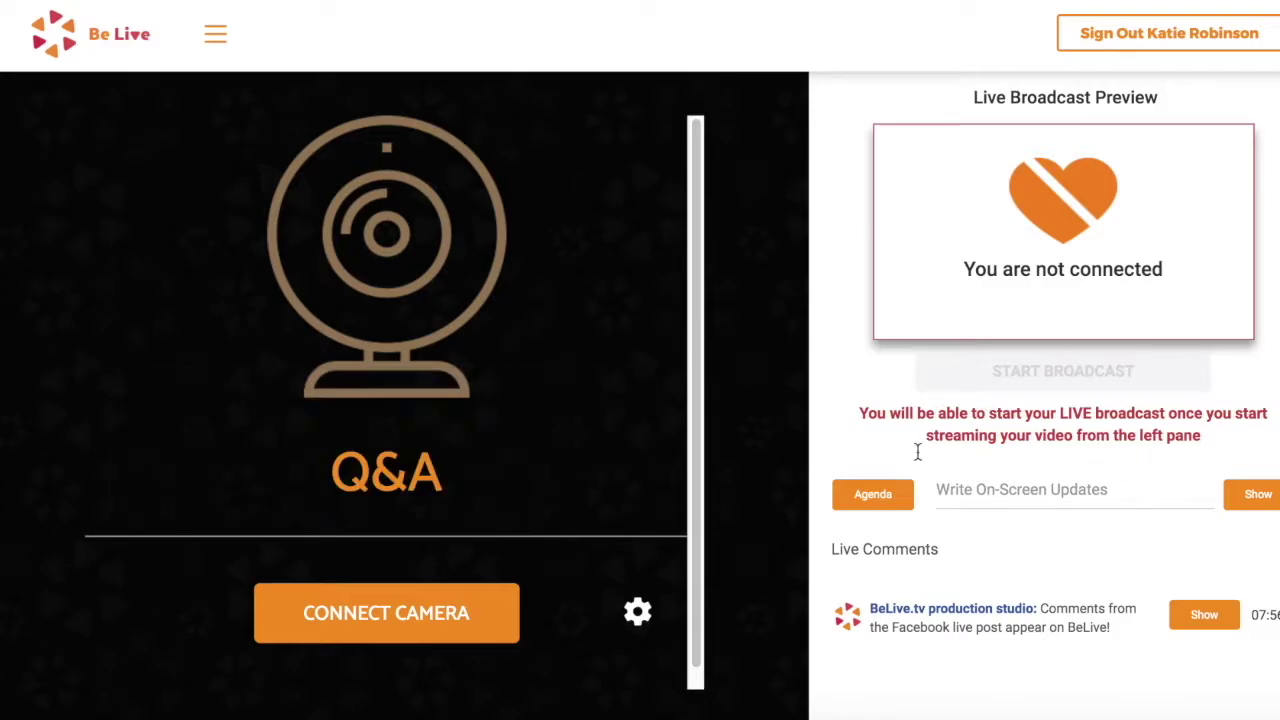
Add 'How Often Should Photographers Be Posting On Instagram?' as agenda item 1
click(874, 497)
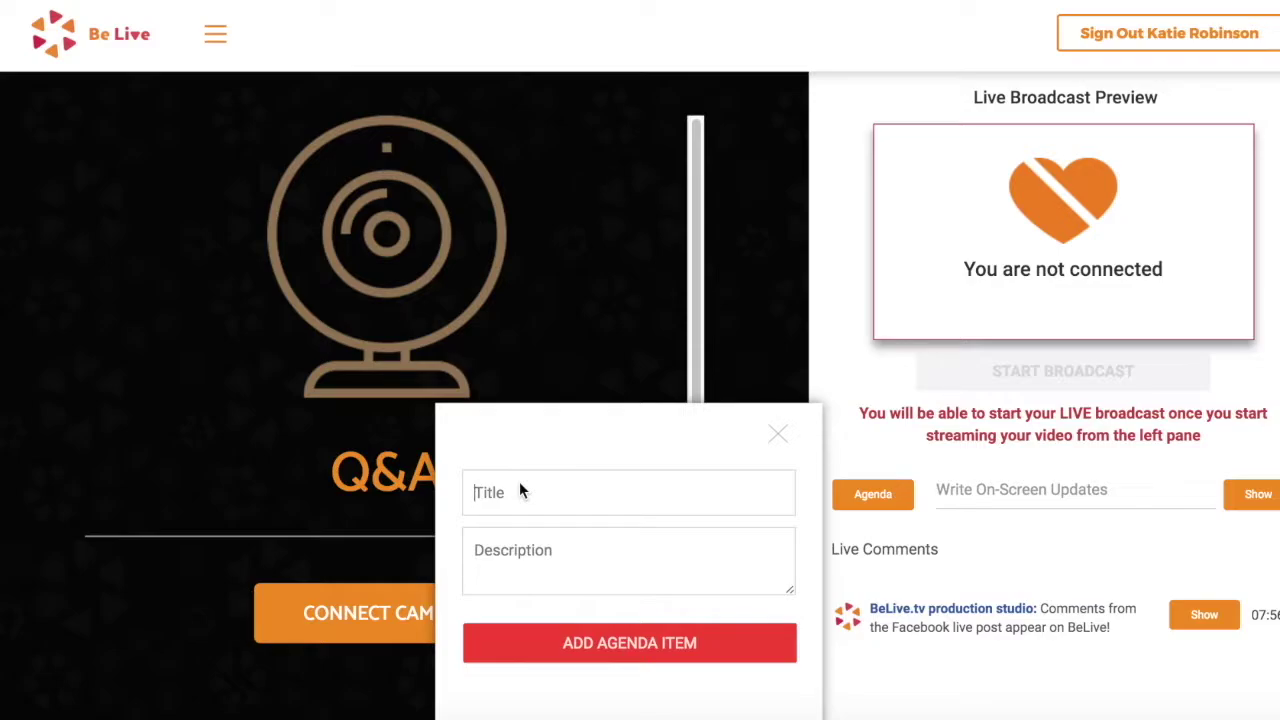
text(How Often Should Photographers)
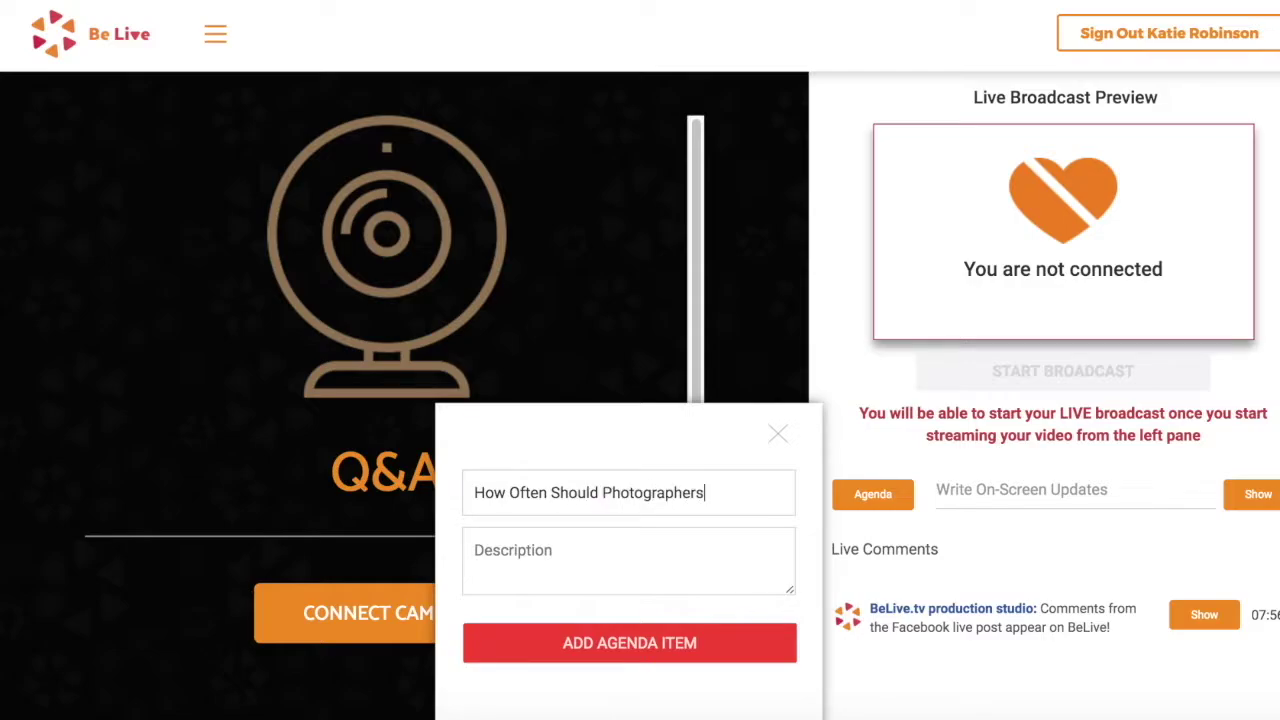
text(ting on)
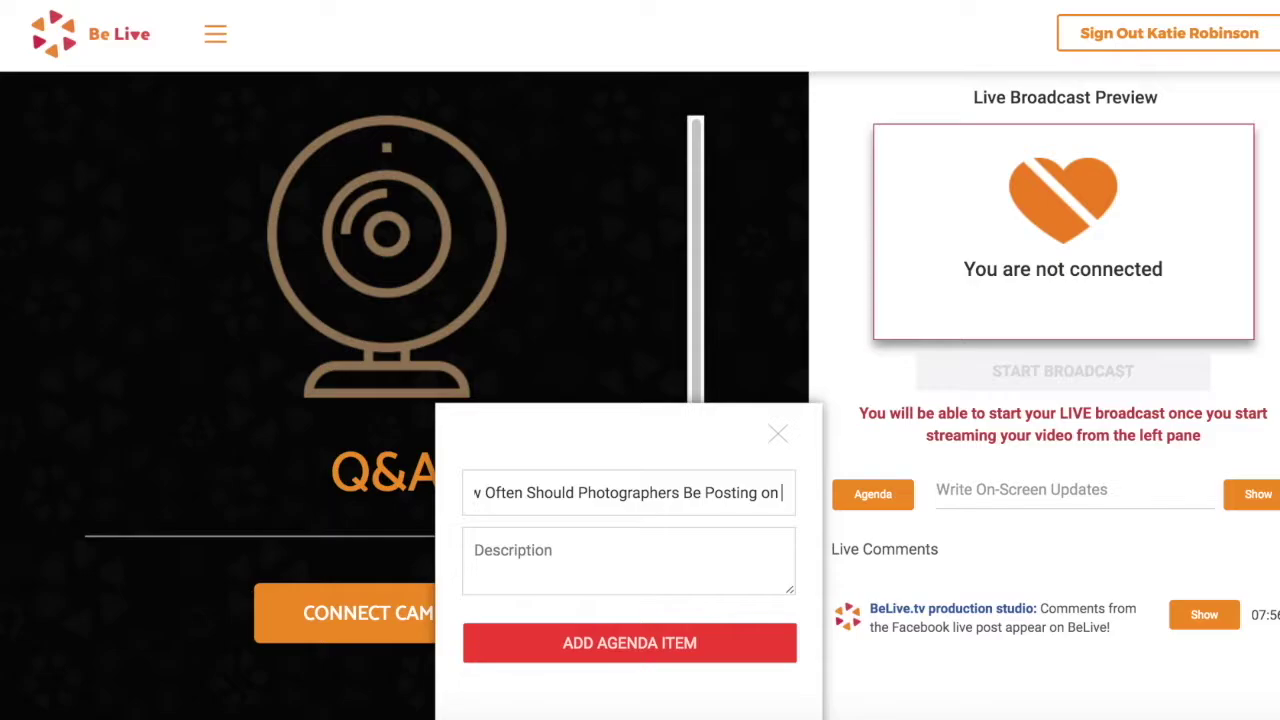
key(BackSpace)
key(BackSpace)
text(On Instagram?)
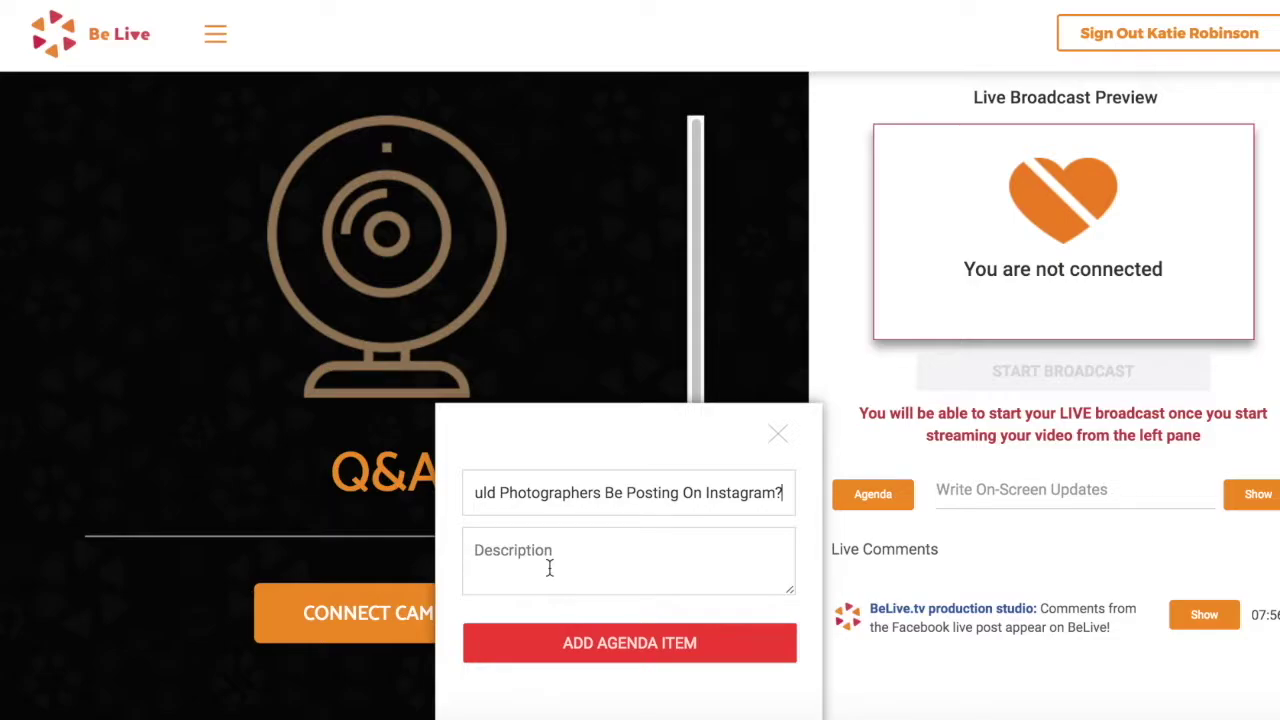
click(600, 645)
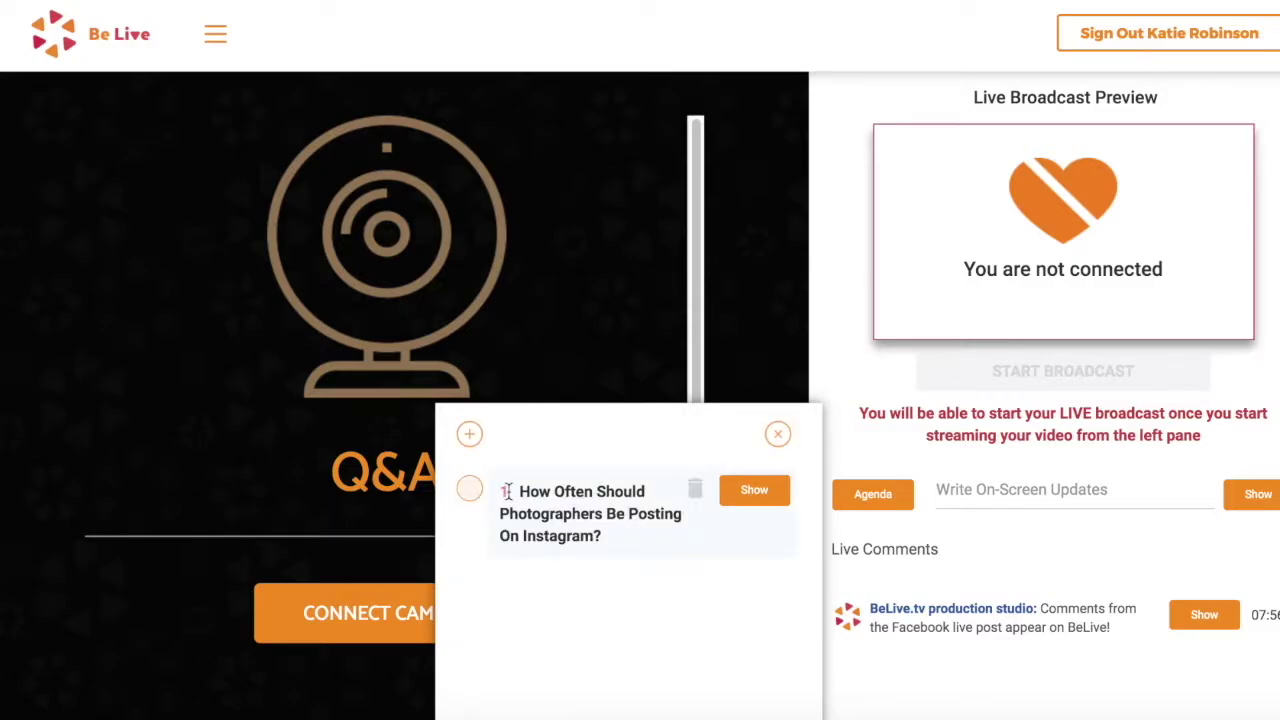
Show agenda item 1 as an on-screen banner and connect the webcam
click(757, 495)
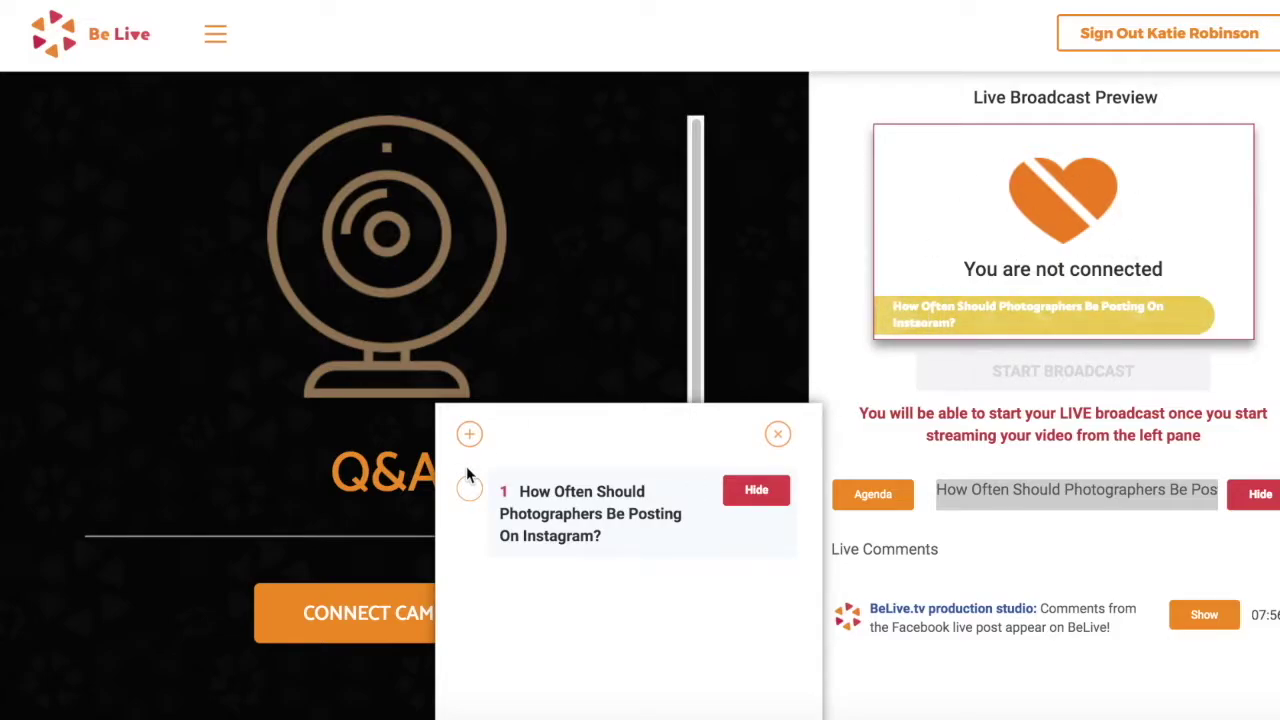
click(351, 616)
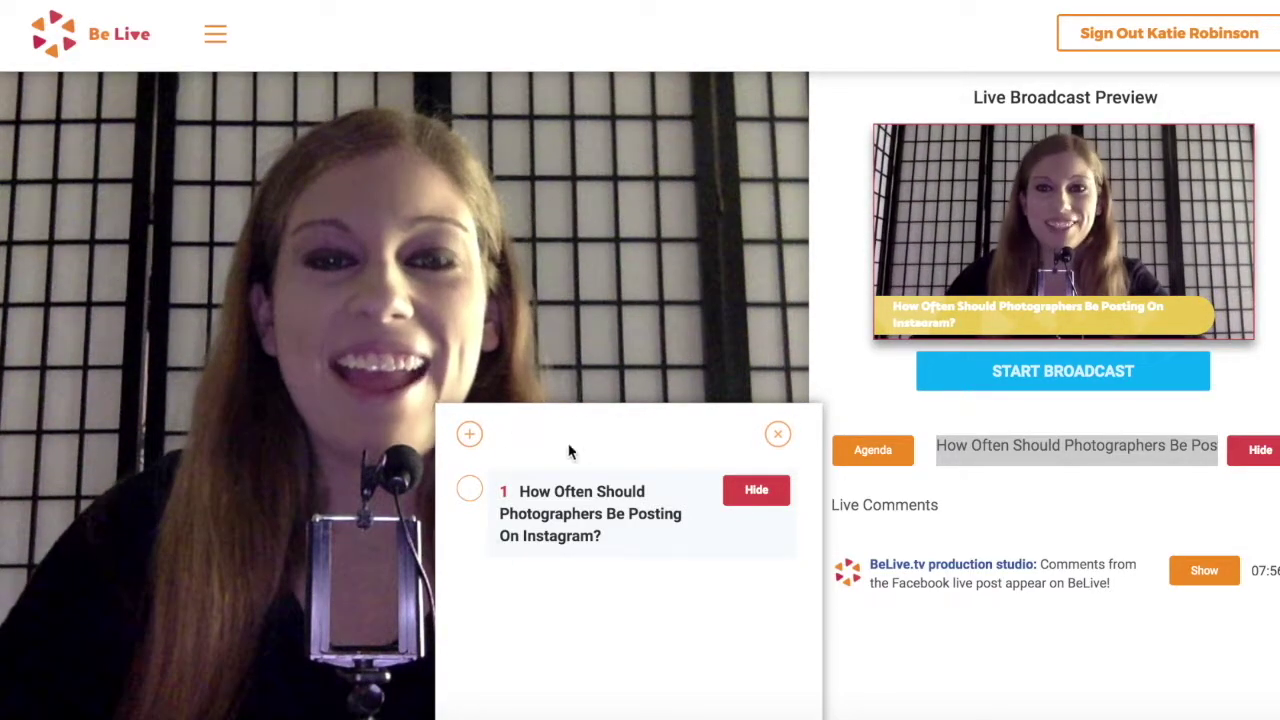
Start a new agenda item titled with the host's name and 'Social Media Strategist'
click(758, 498)
click(758, 498)
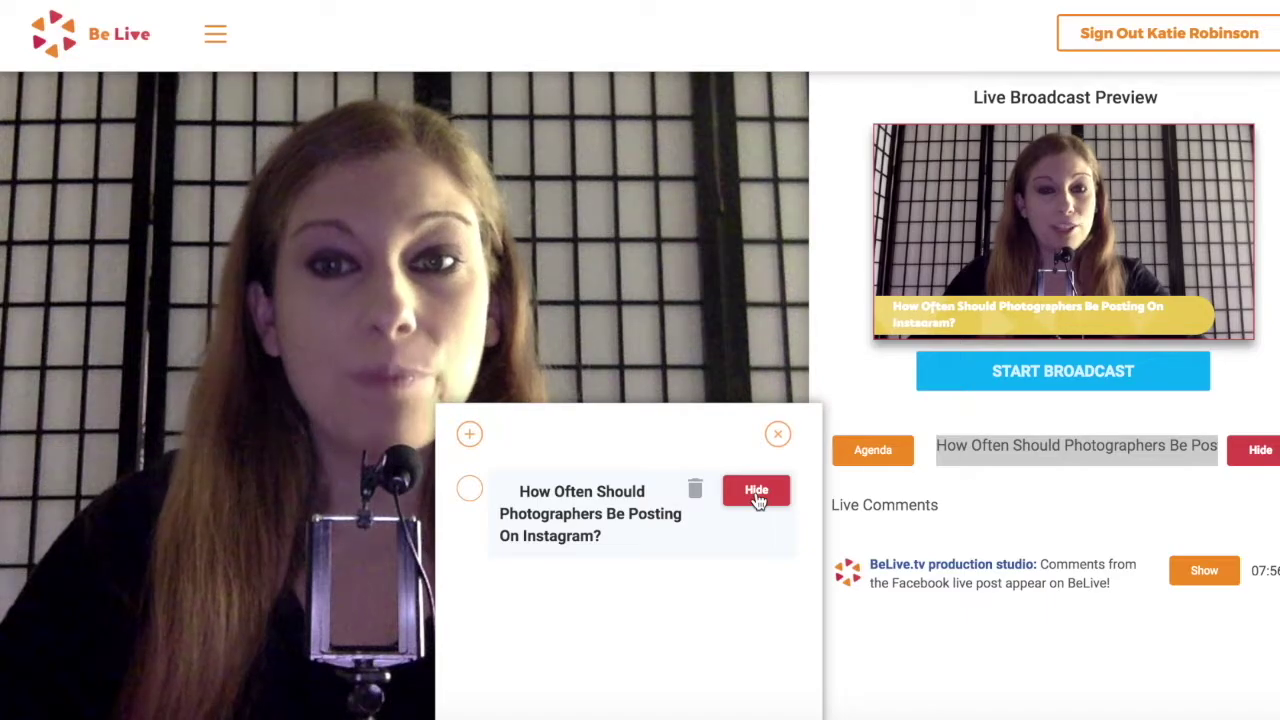
click(470, 434)
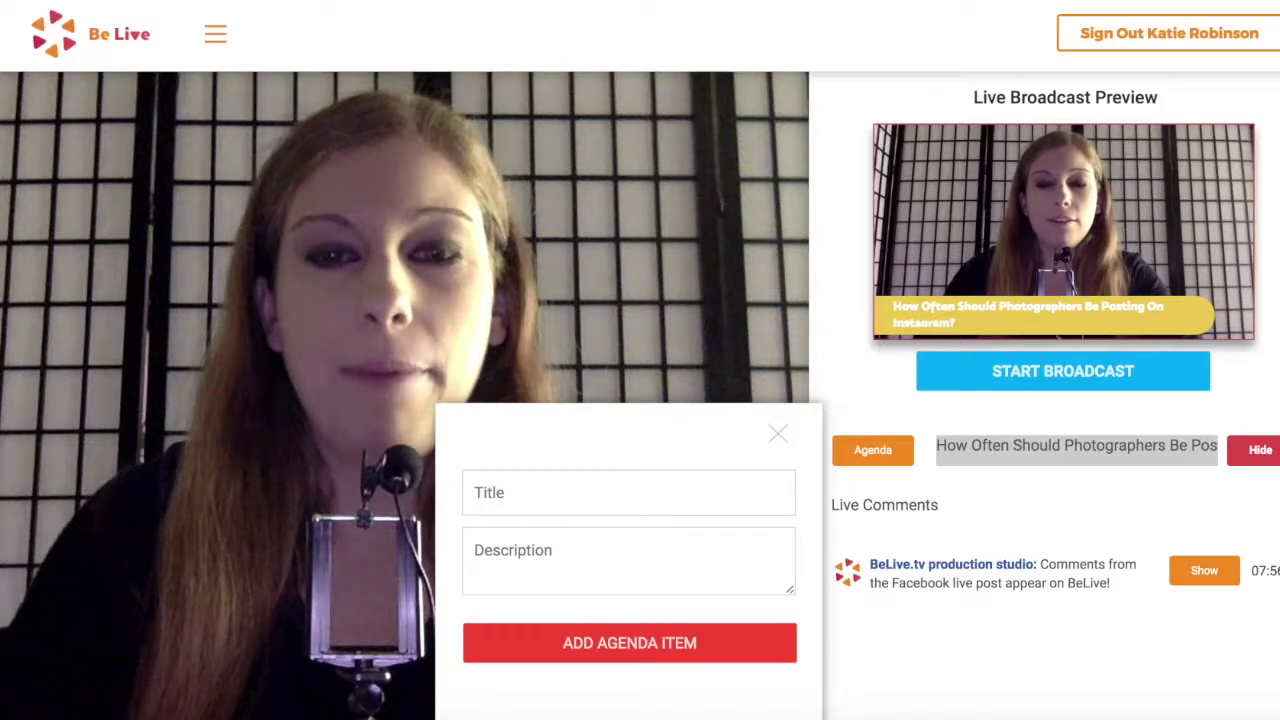
text(binson)
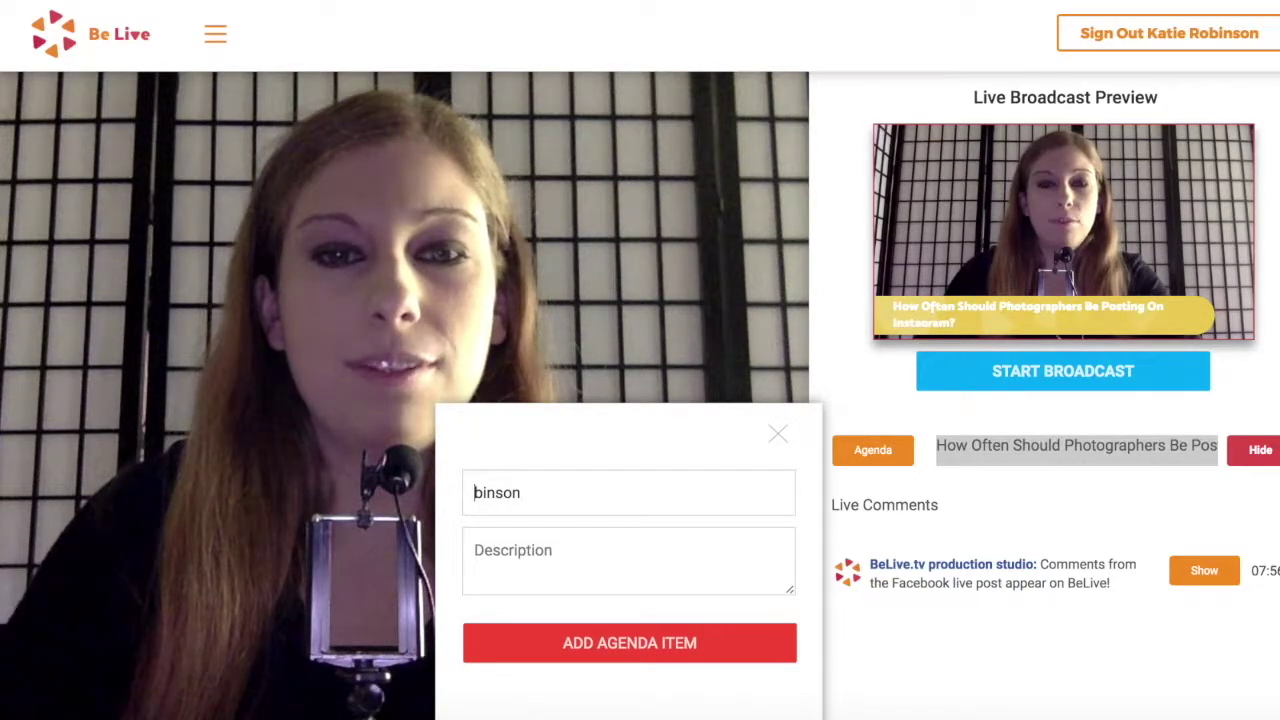
click(474, 492)
text(K.M. R)
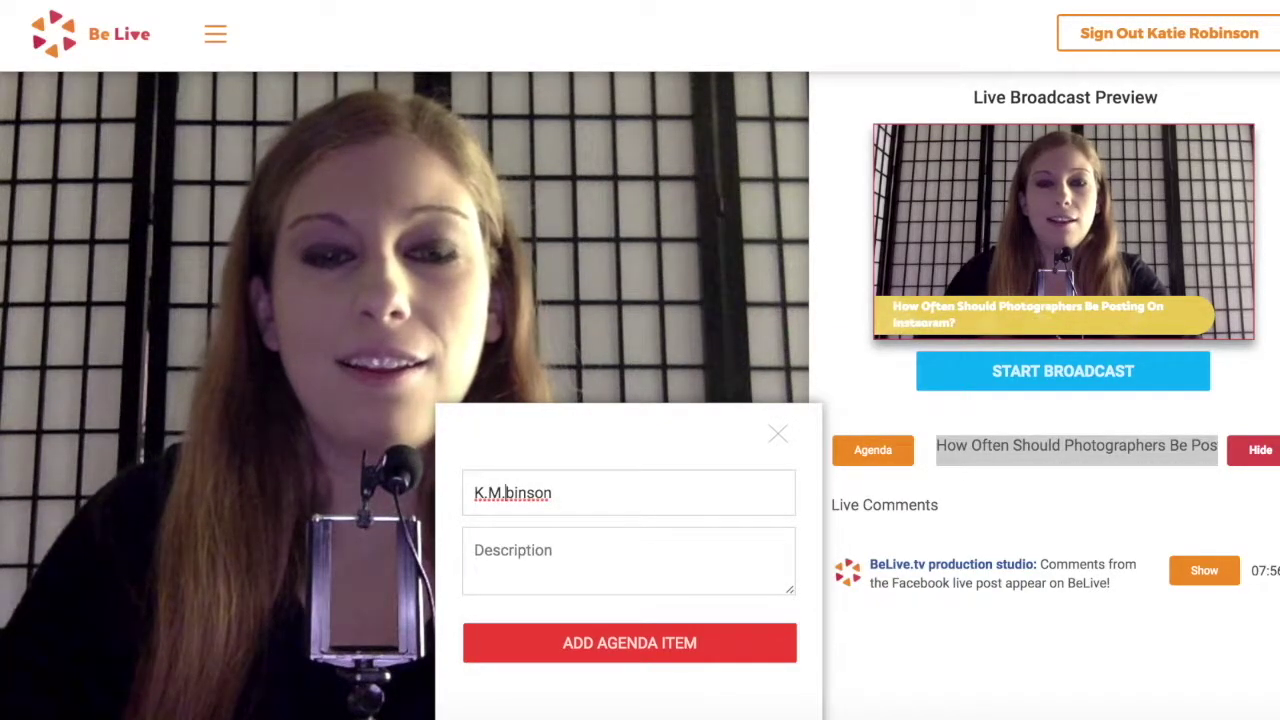
text(obinson)
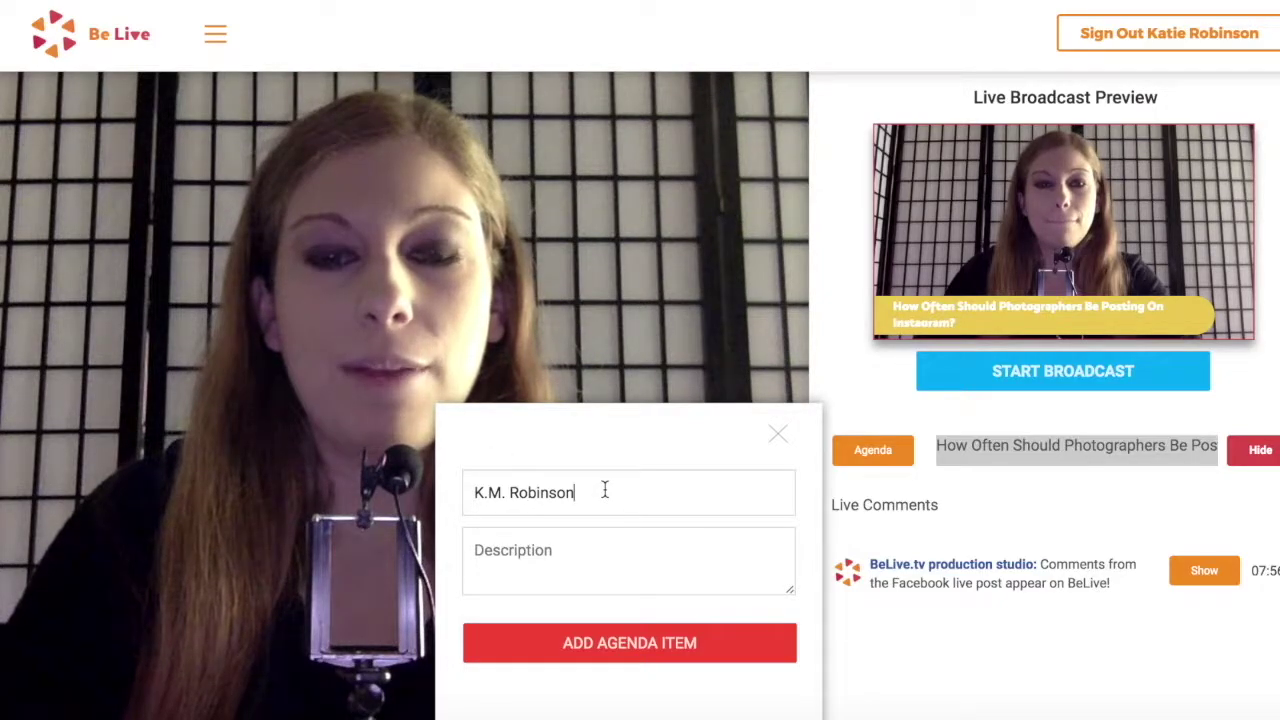
text(, Social )
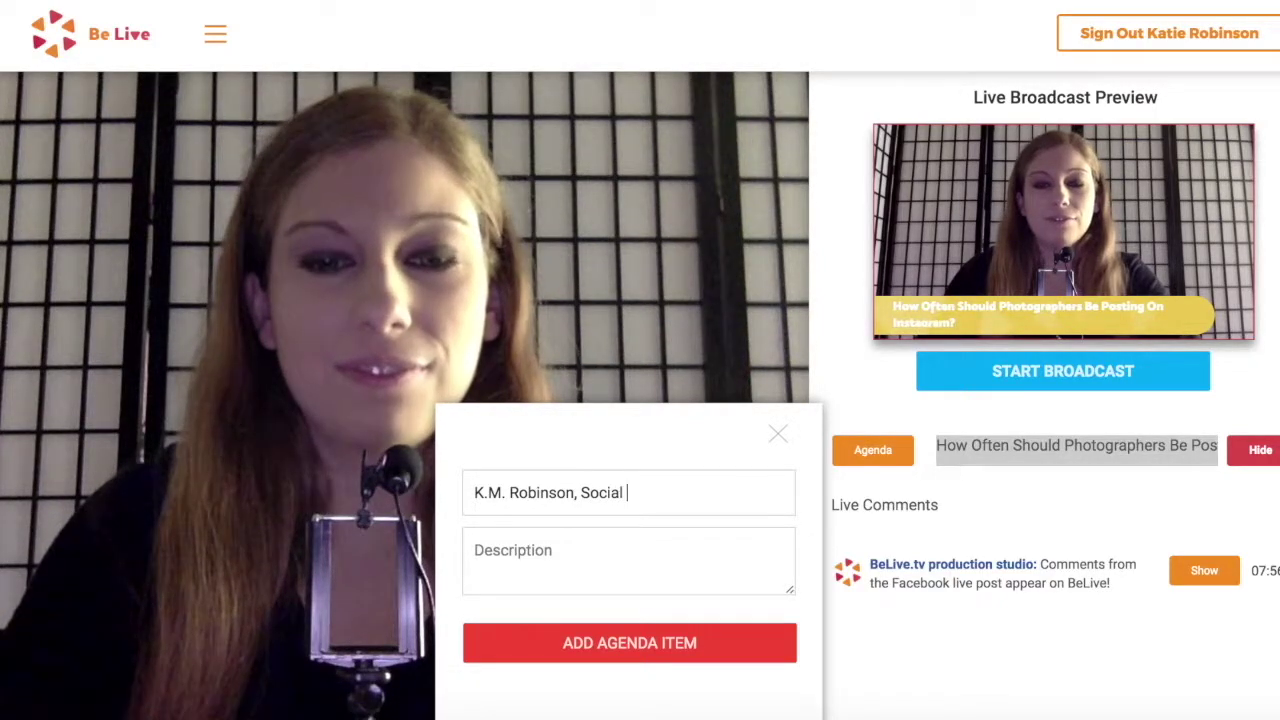
text(Media Strategist)
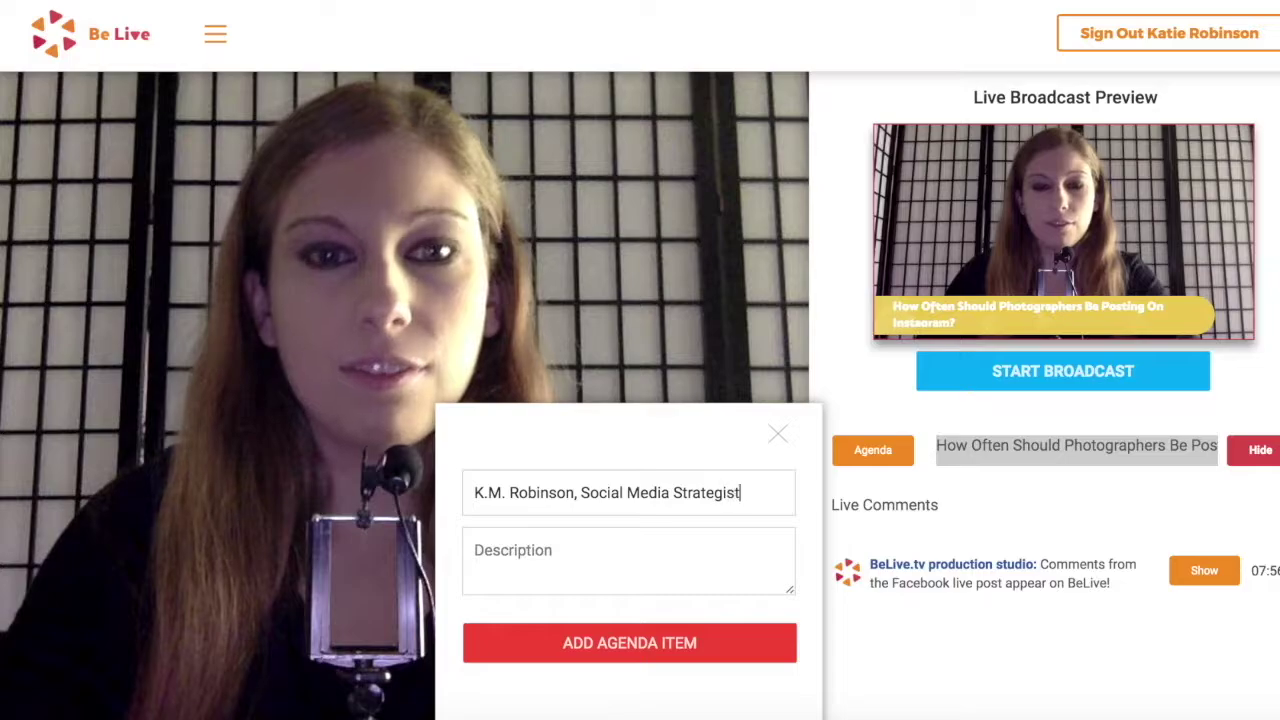
Add the host's name and role as item 2, leaving the Instagram question shown
click(645, 647)
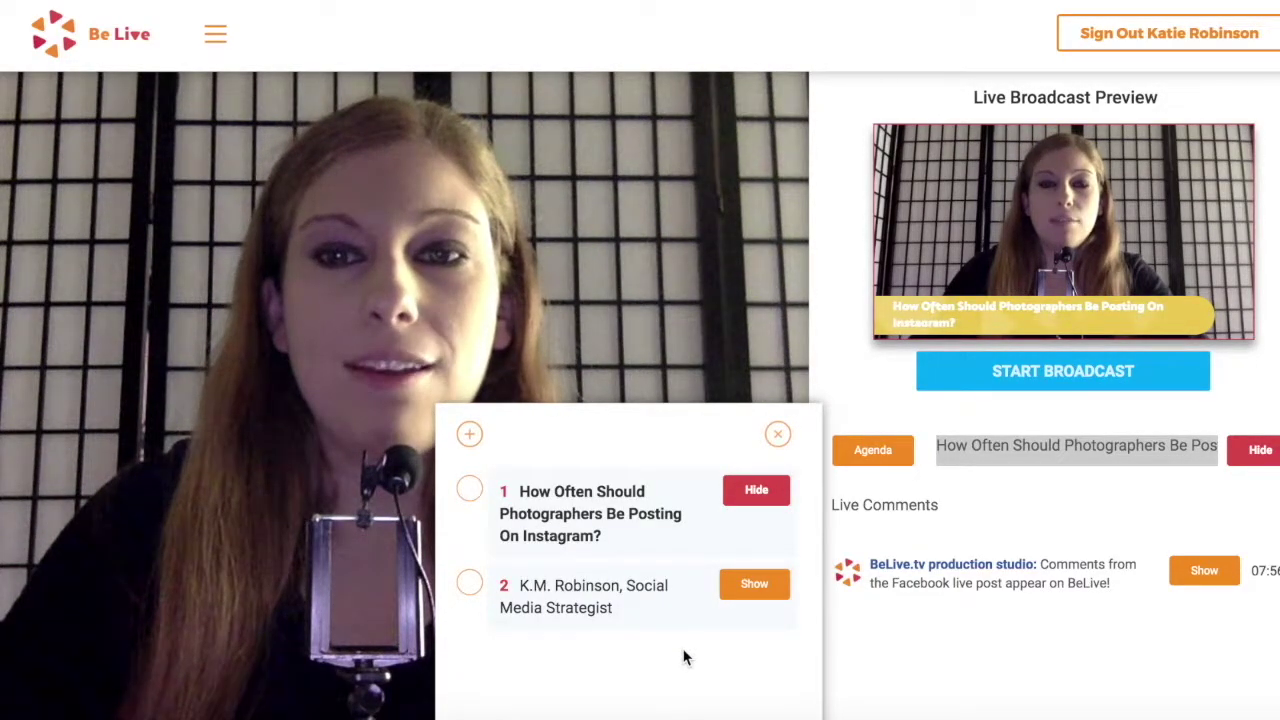
click(771, 497)
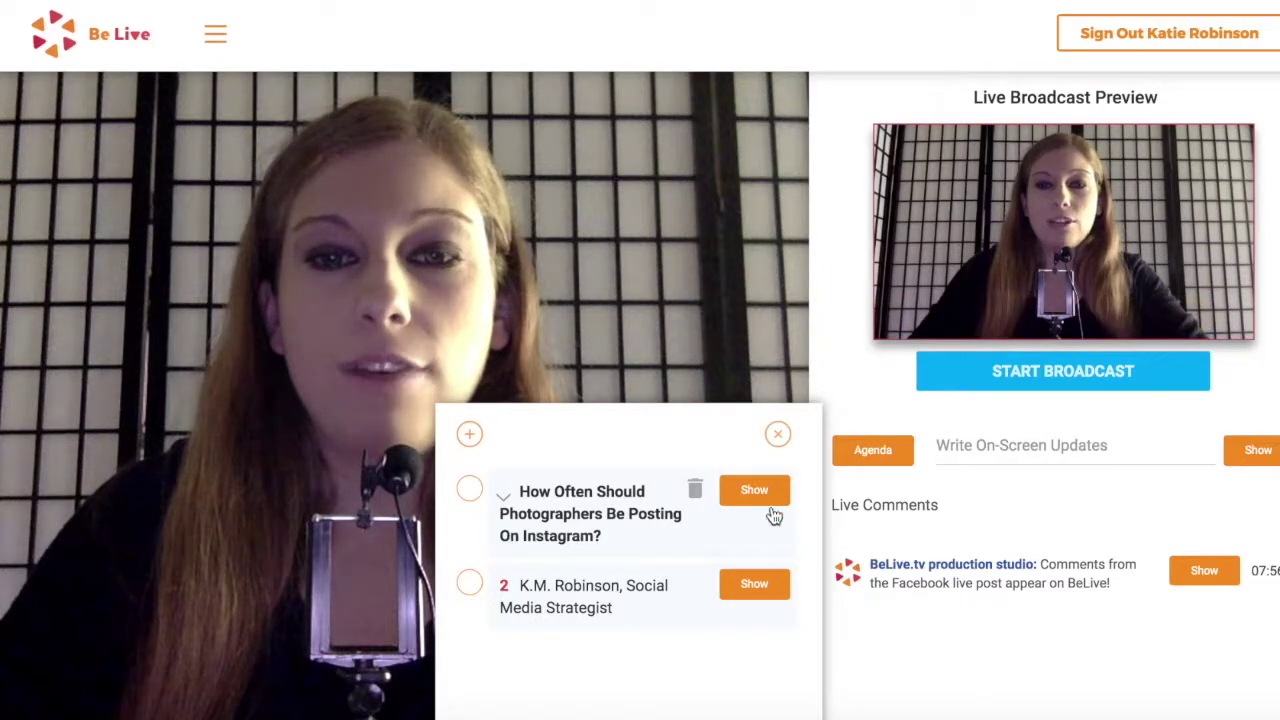
click(758, 588)
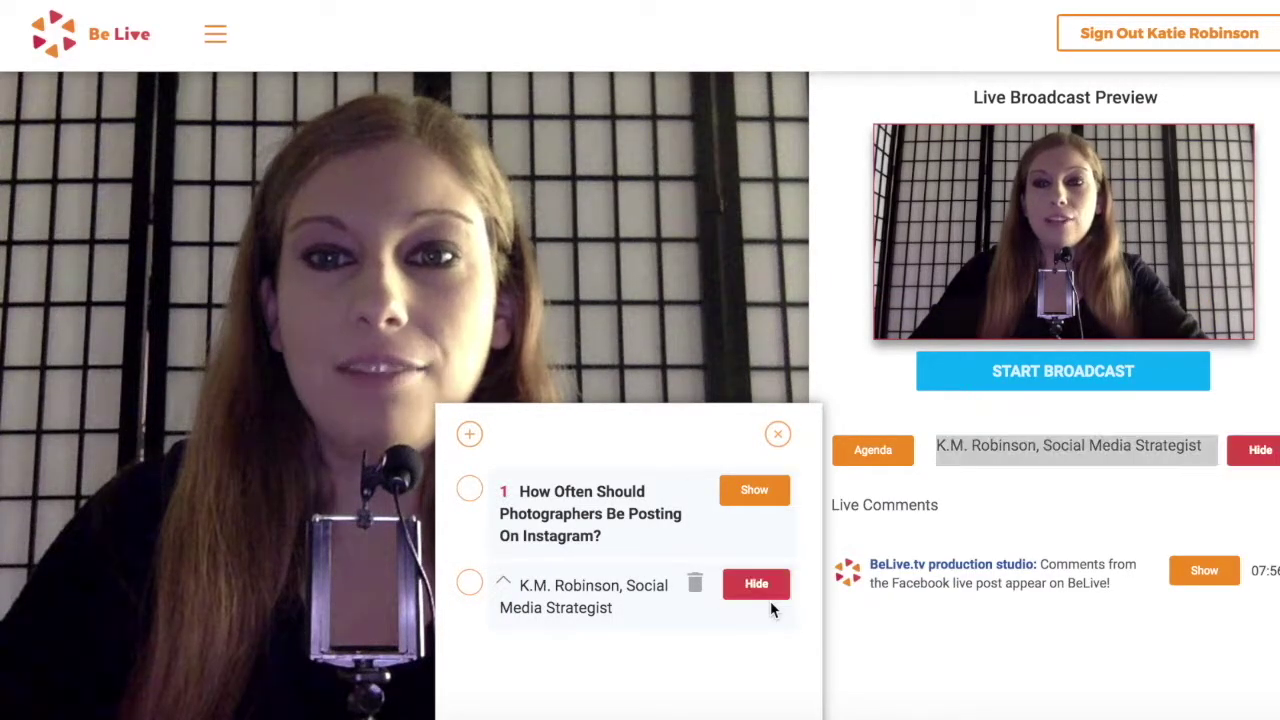
click(756, 492)
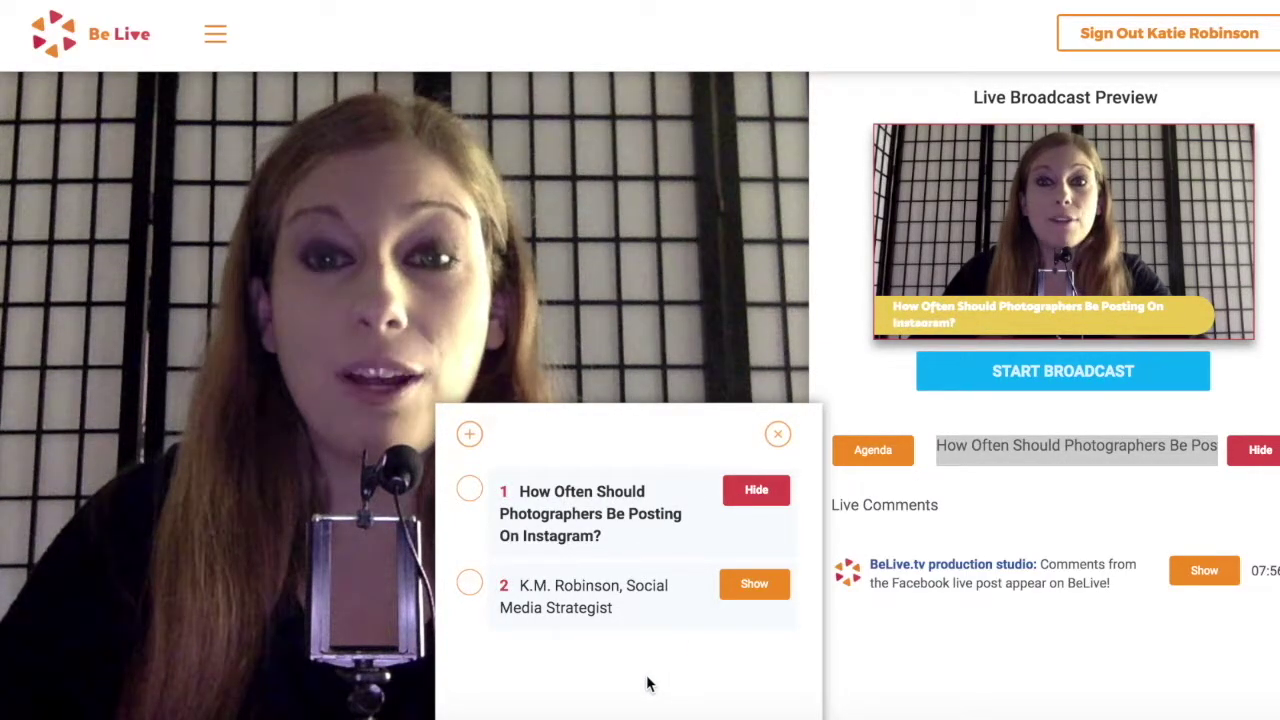
Add the host's photography website address as agenda item 3
click(470, 435)
text(www.mrobinson)
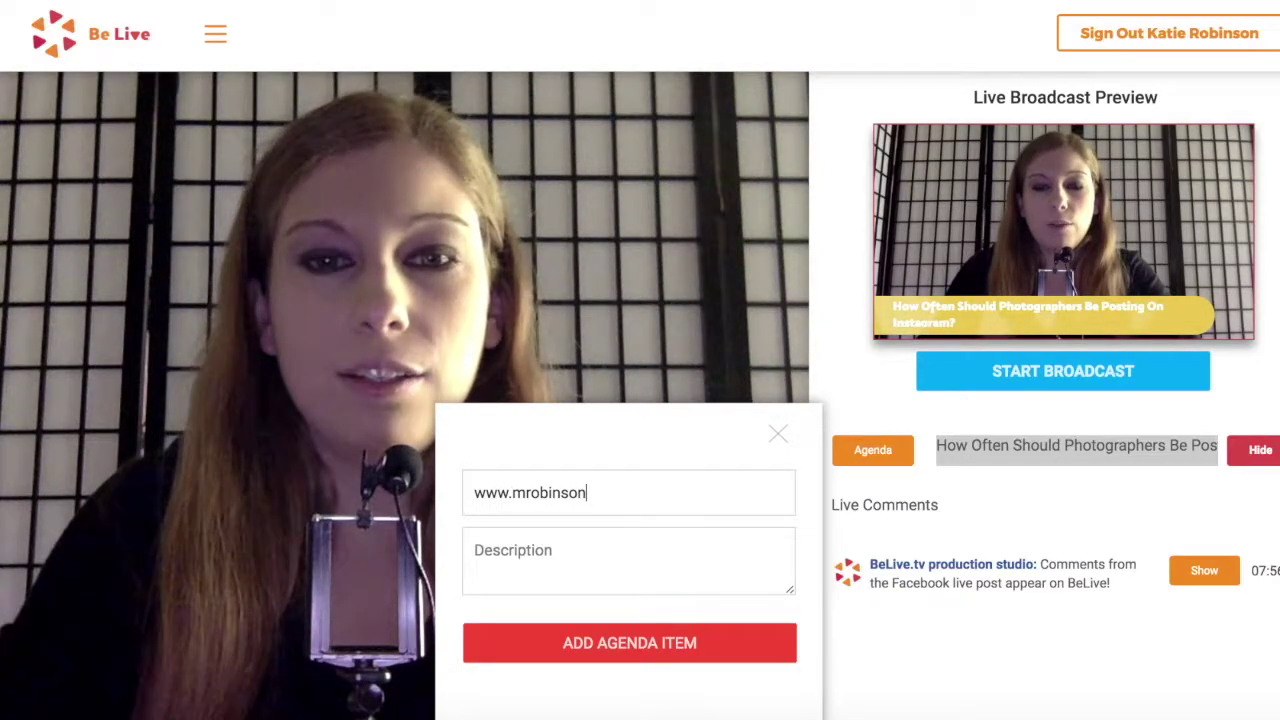
text(k)
text(photography.com)
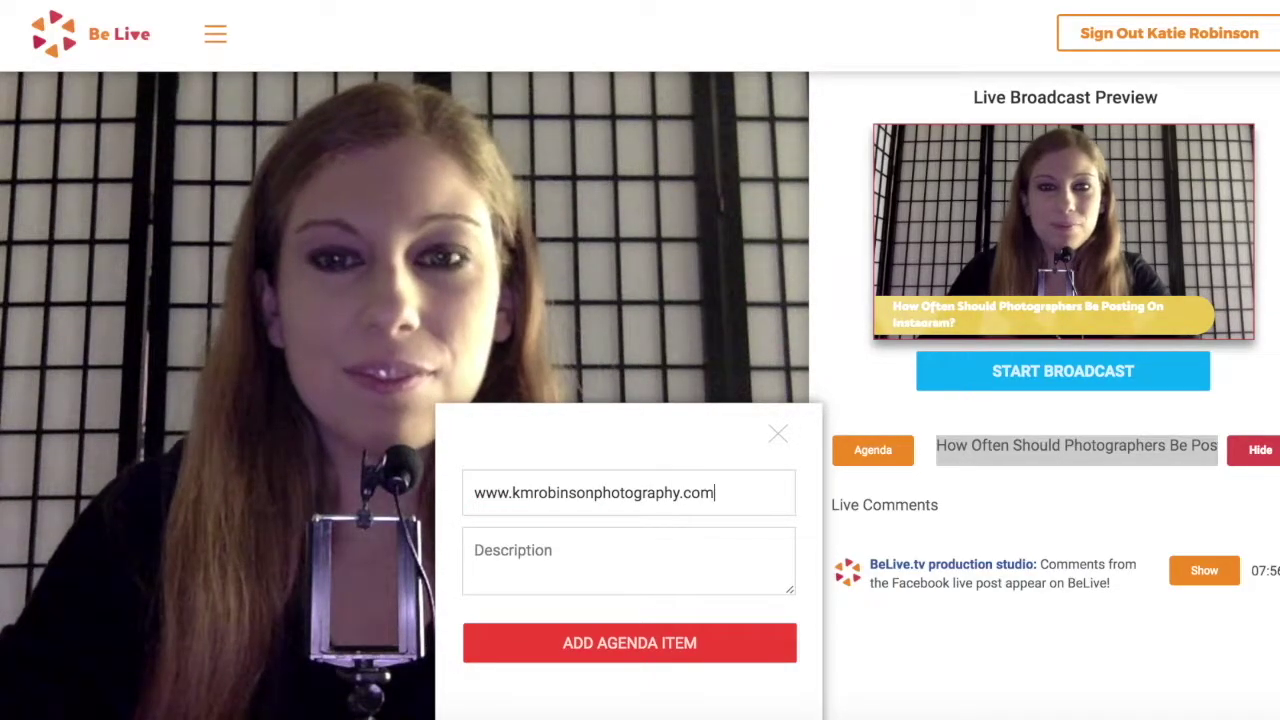
click(591, 648)
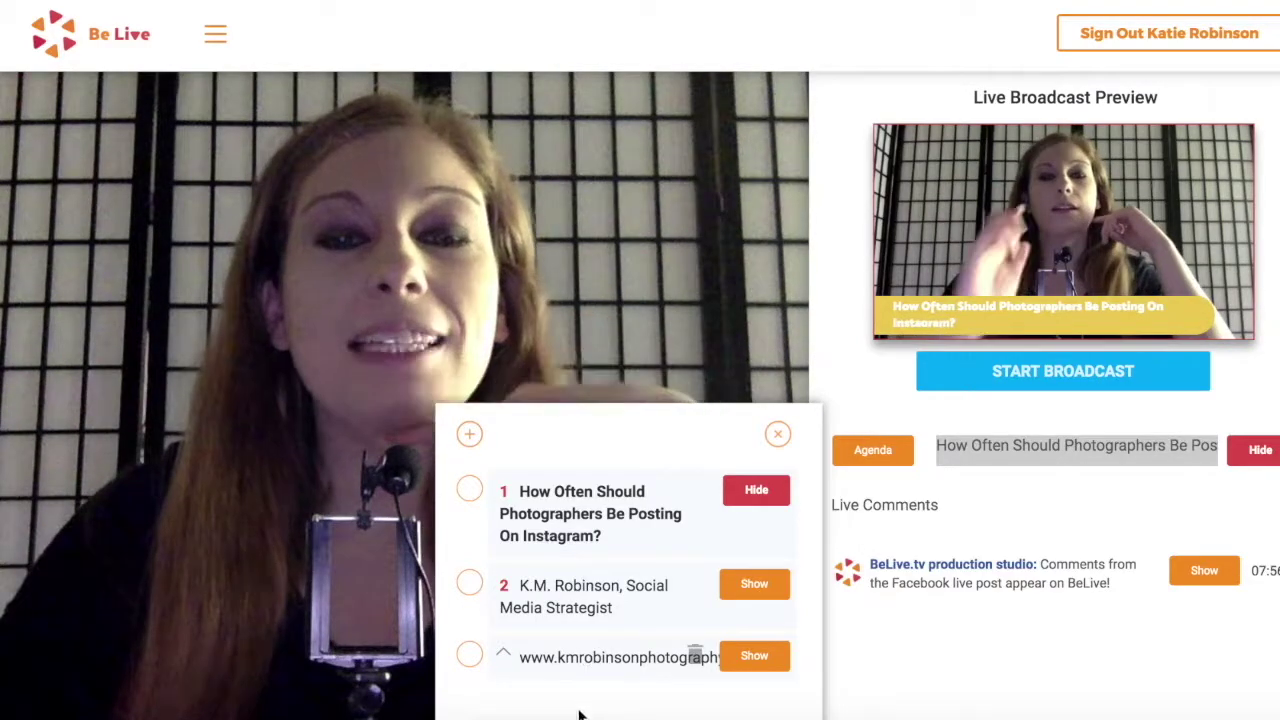
Move the website agenda item up and back, then show and hide the K.M. Robinson and Instagram captions
click(505, 655)
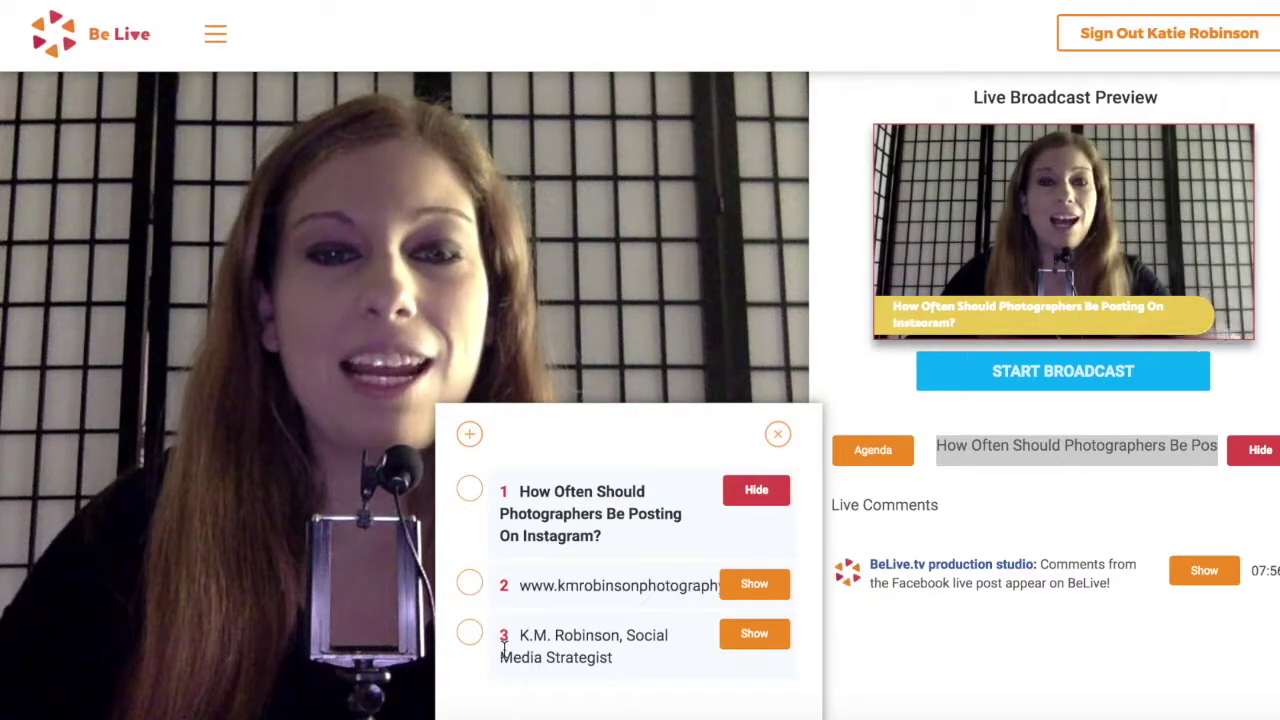
click(506, 600)
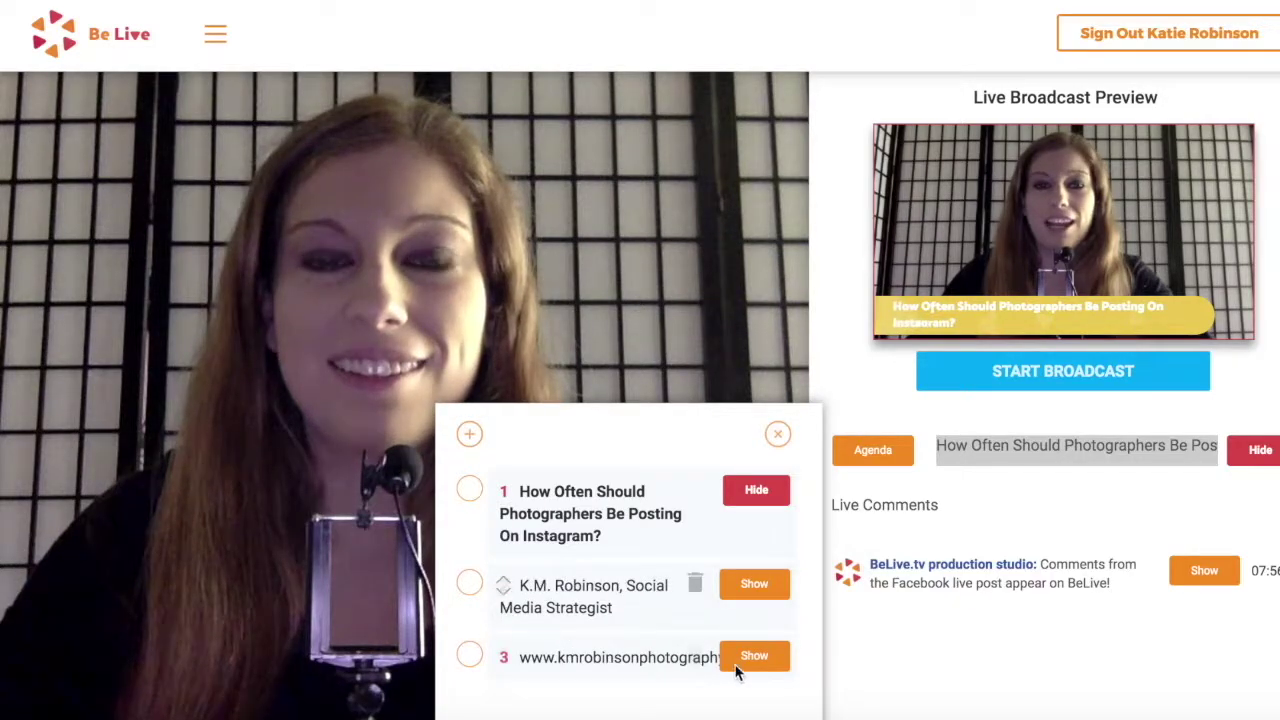
click(782, 585)
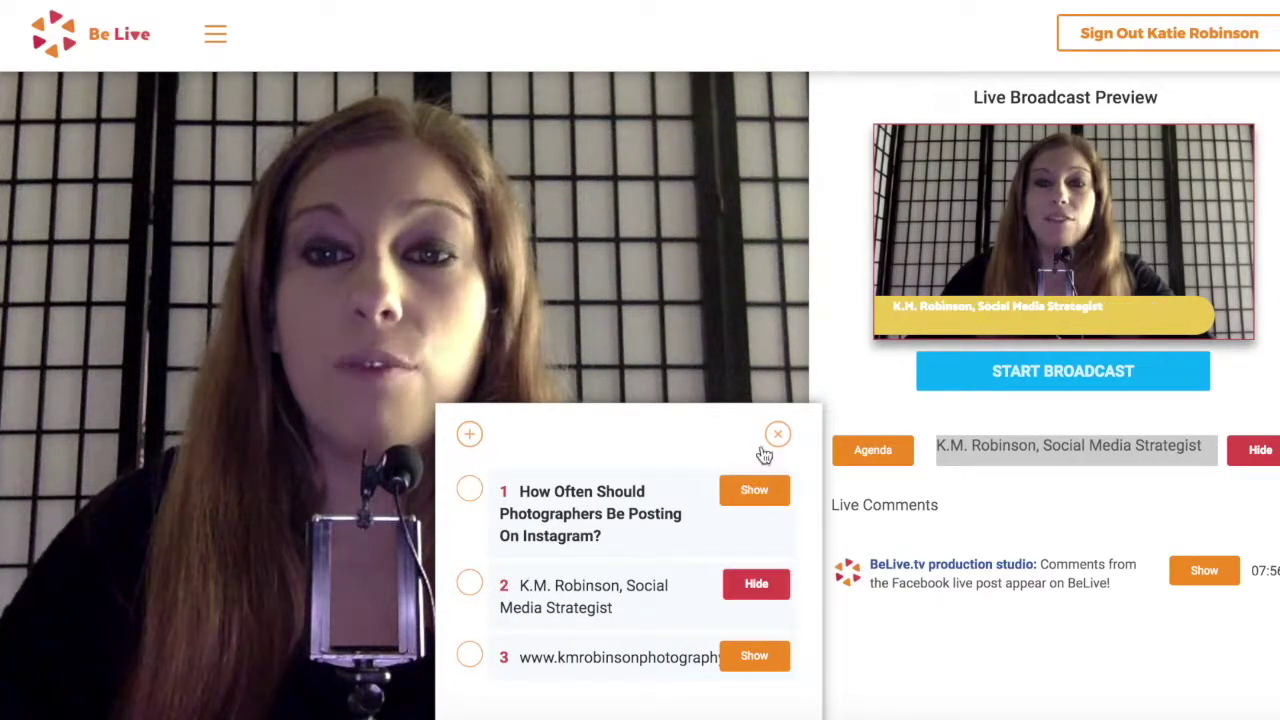
click(754, 496)
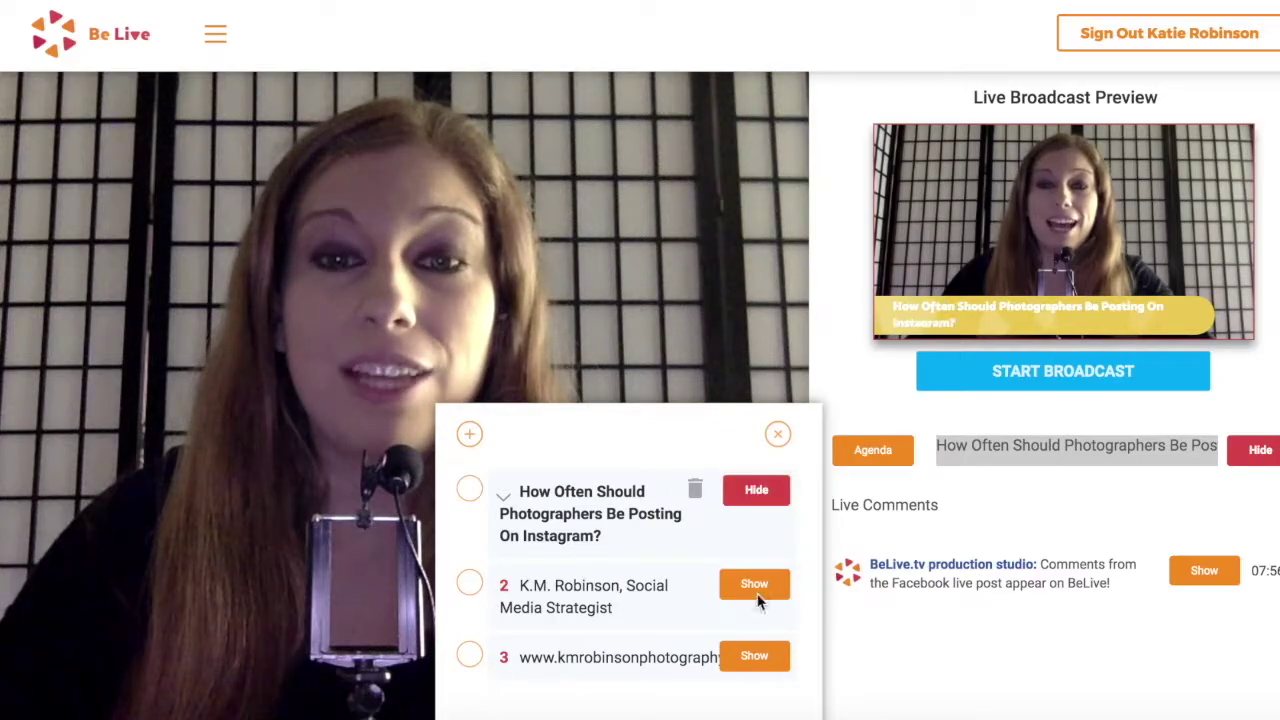
click(766, 491)
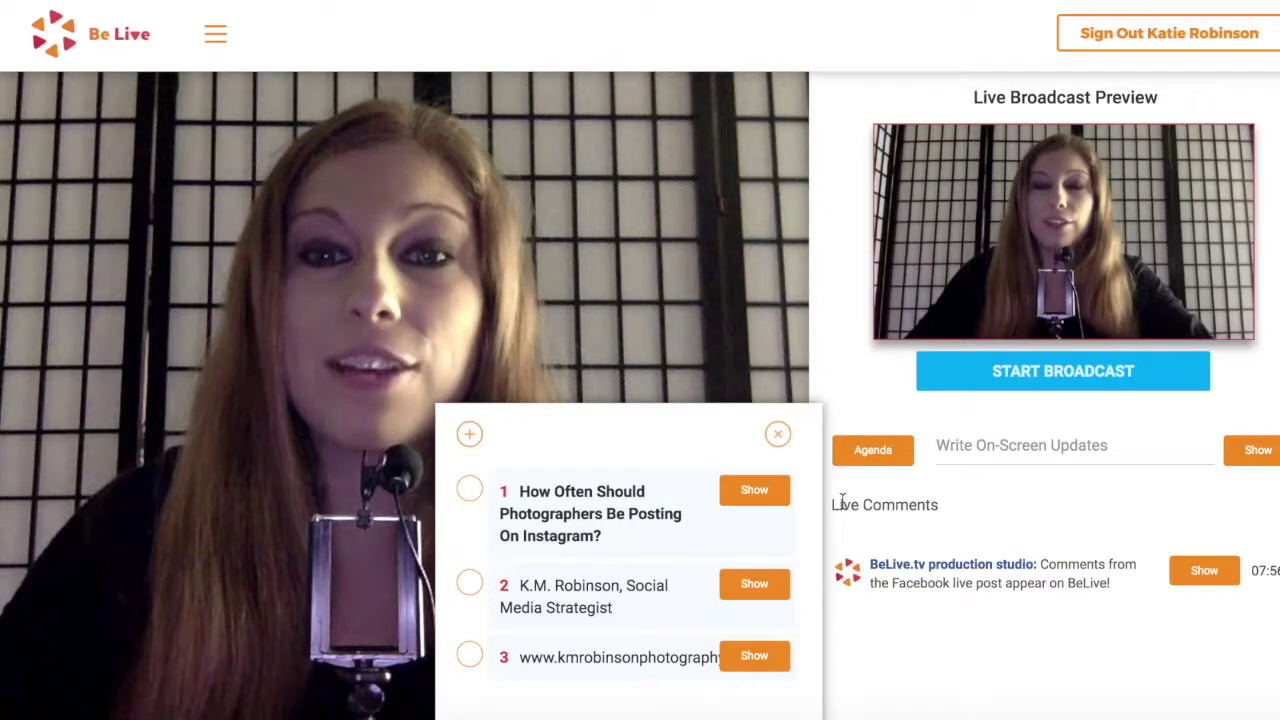
Show the 'K.M. Robinson, Social Media Strategist' agenda item as the preview's lower-third banner
drag(834, 508, 944, 509)
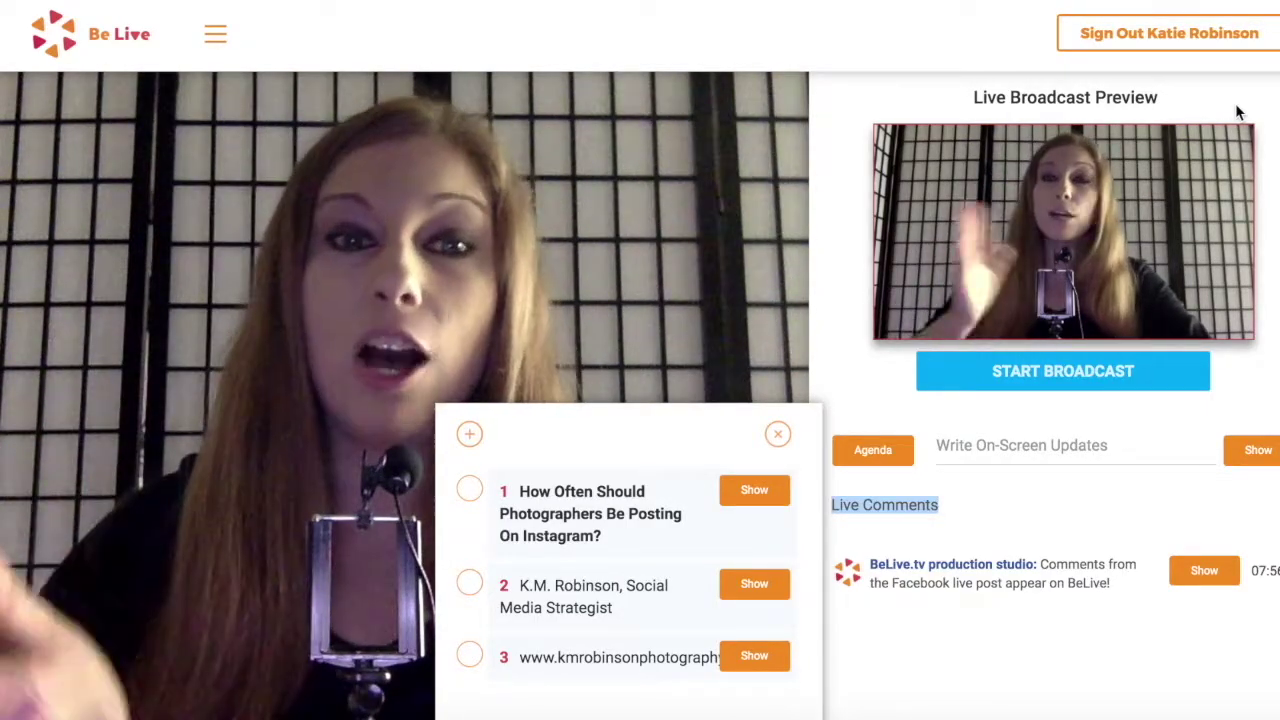
click(1049, 514)
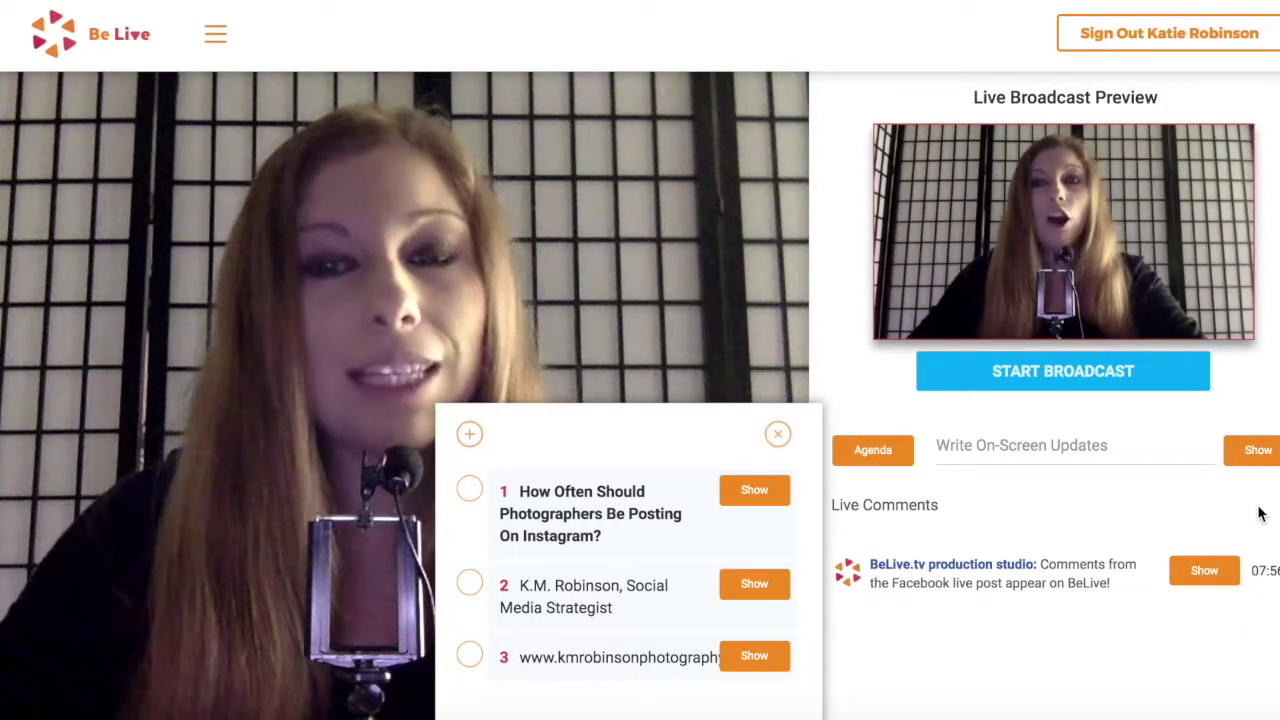
click(754, 586)
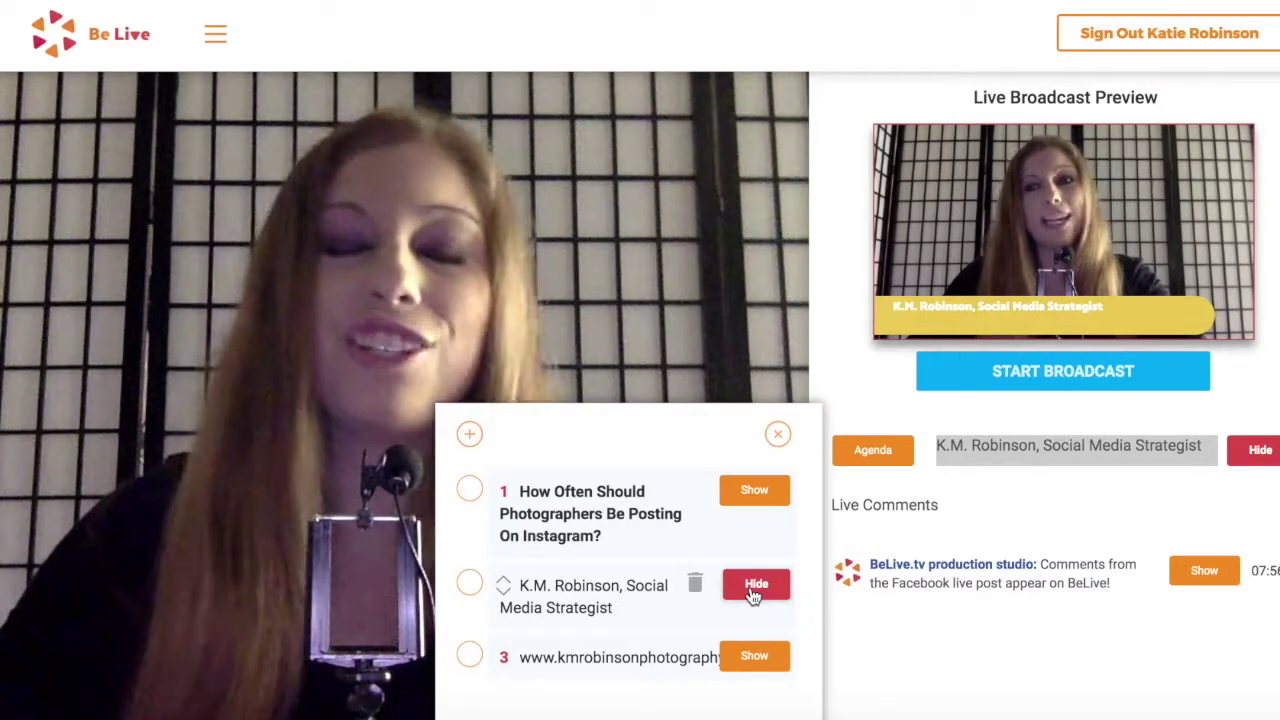
Show the BeLive.tv studio comment 'Comments from the Facebook live post appear on BeLive!' as the banner
click(1214, 571)
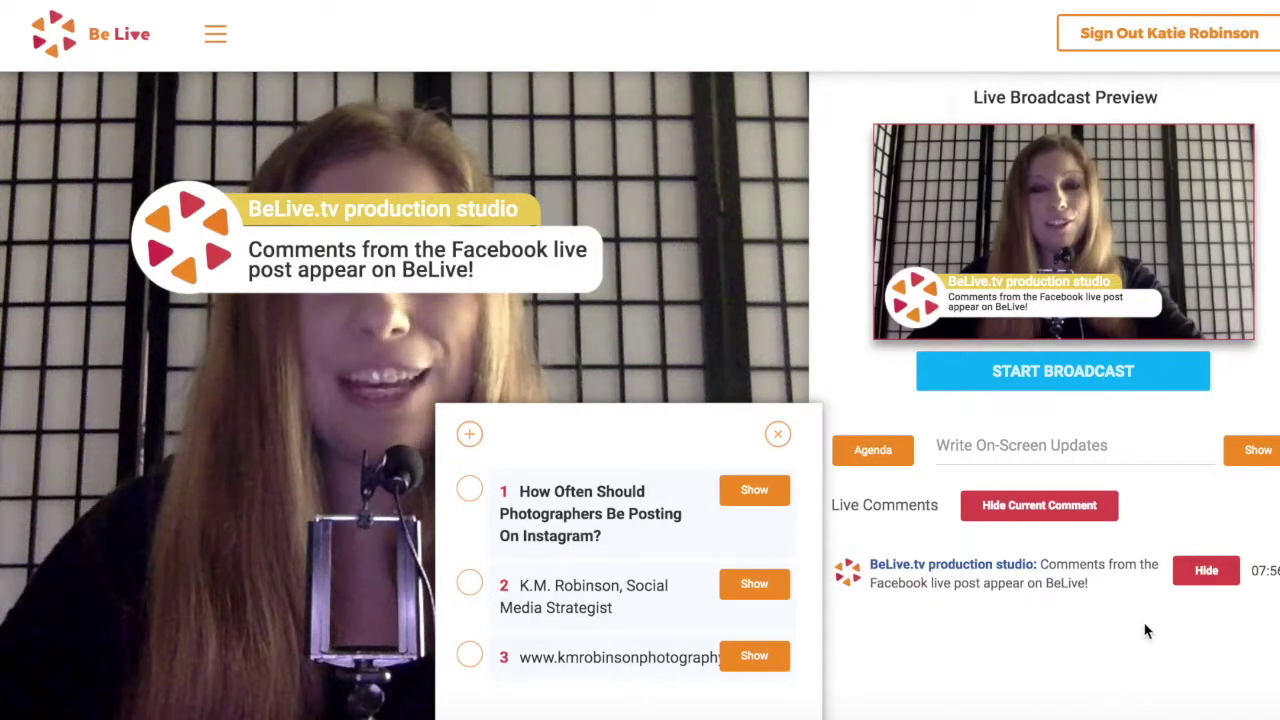
Write the on-screen update 'test', show it on the preview, then hide it again
click(1004, 453)
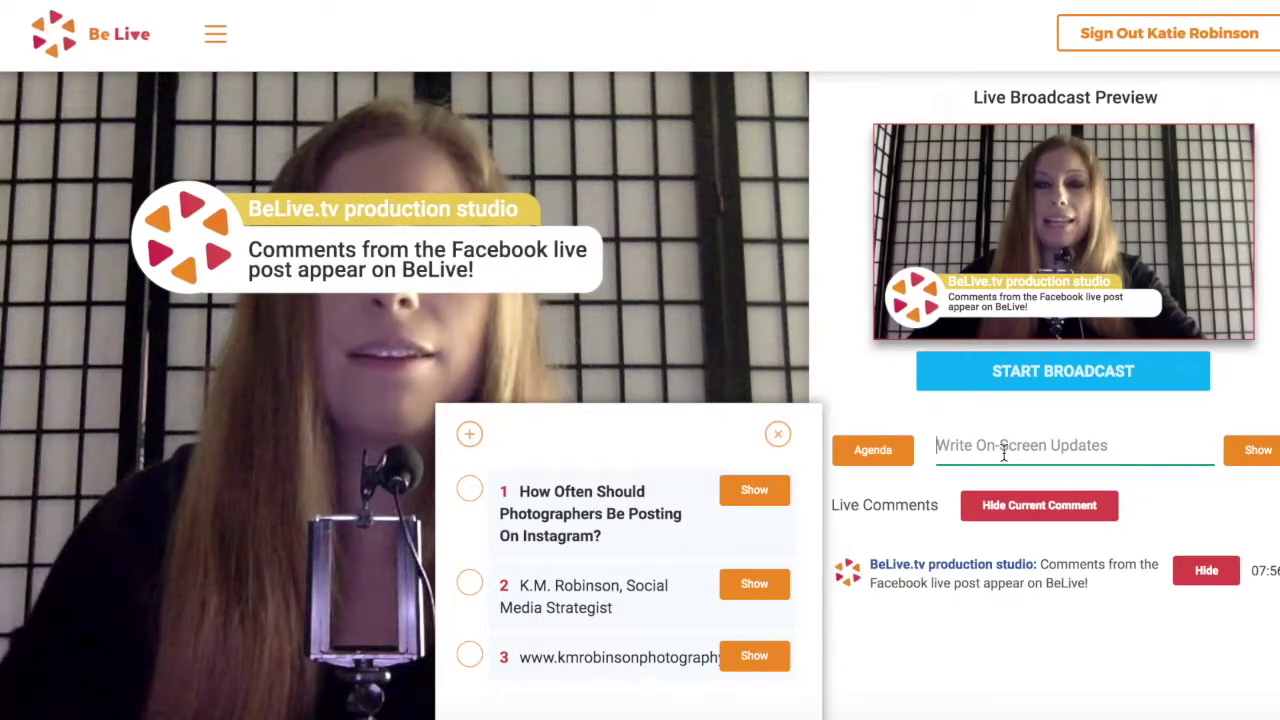
text(test)
click(1257, 448)
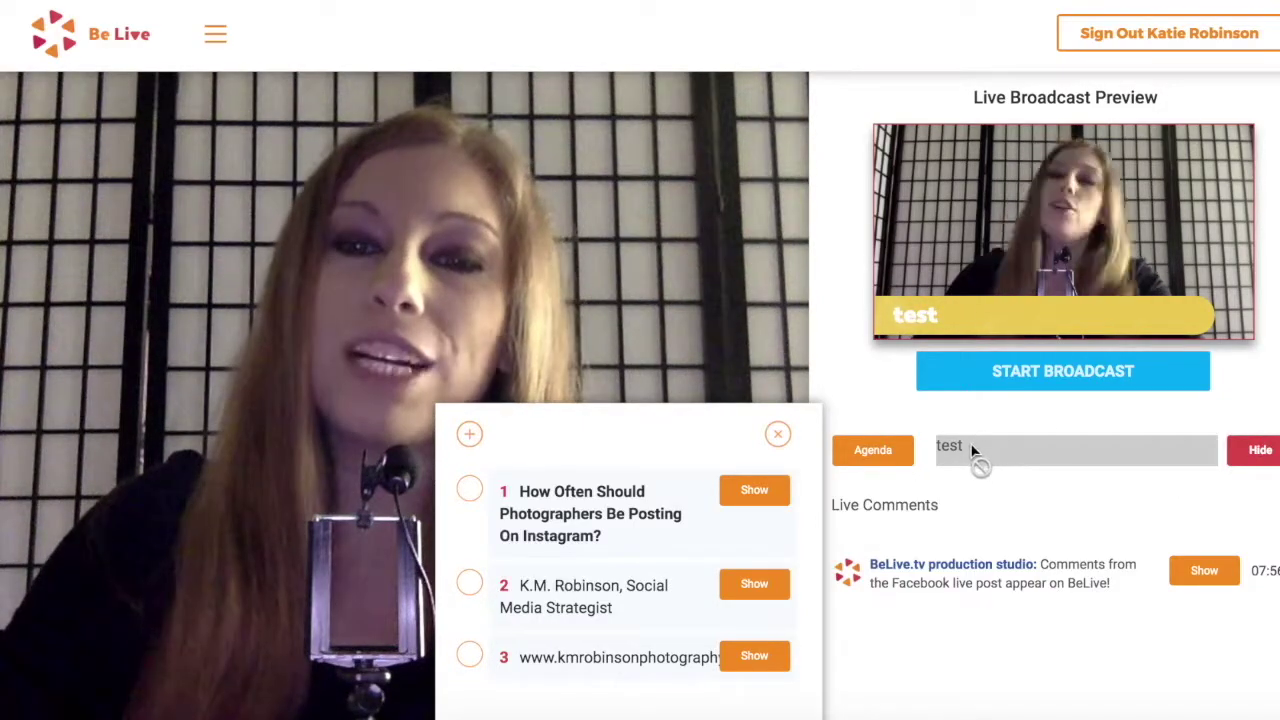
double_click(948, 452)
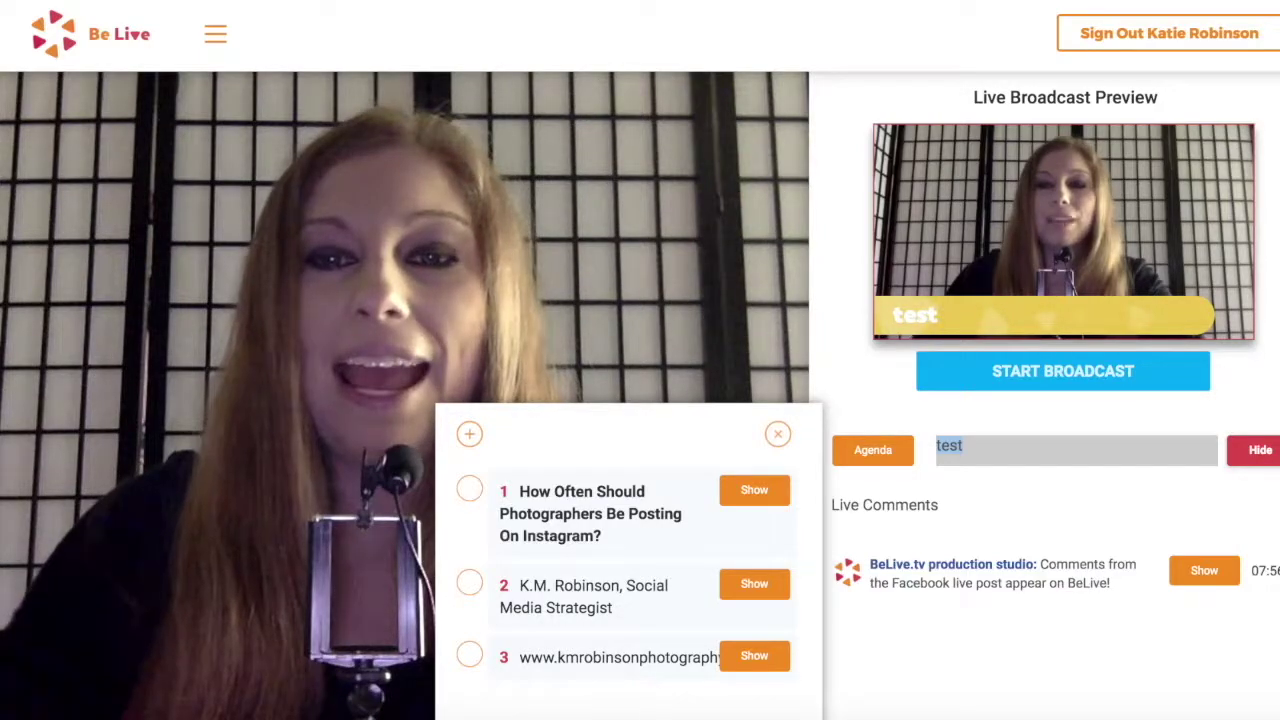
click(1261, 452)
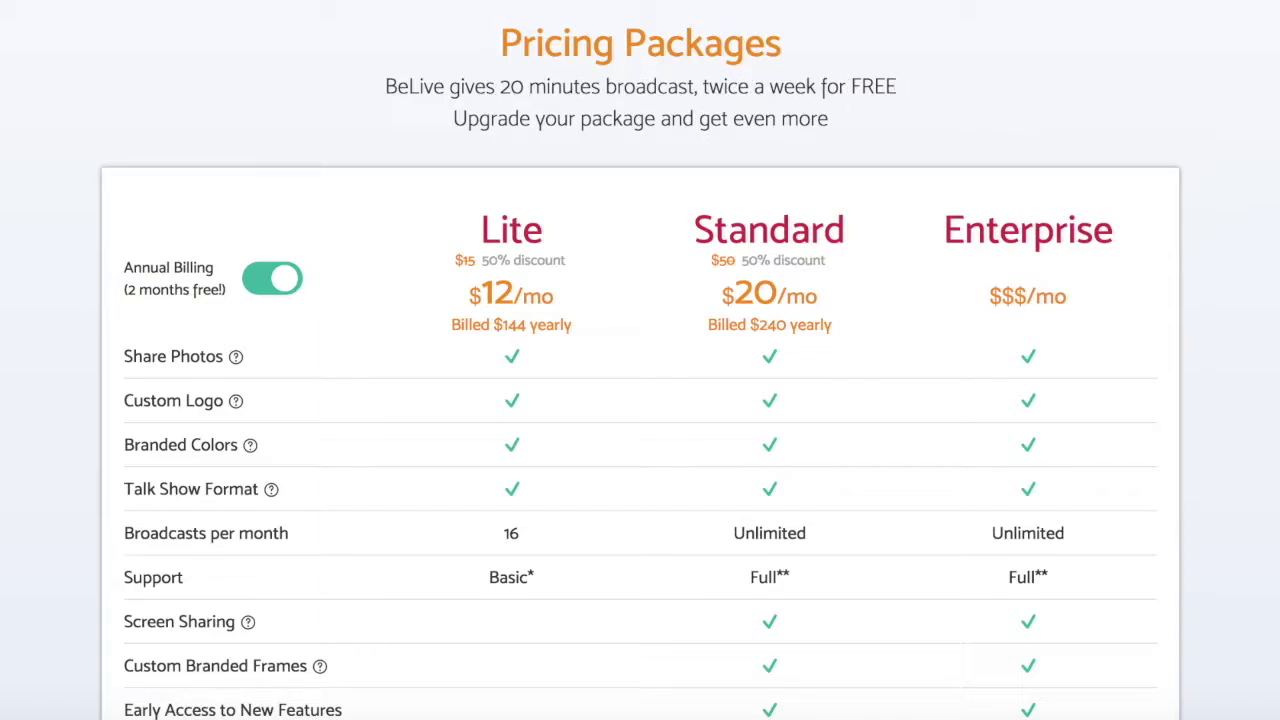
Close the Agenda panel, leaving the host's camera preview without any banner
scroll(640, 400, down, 2)
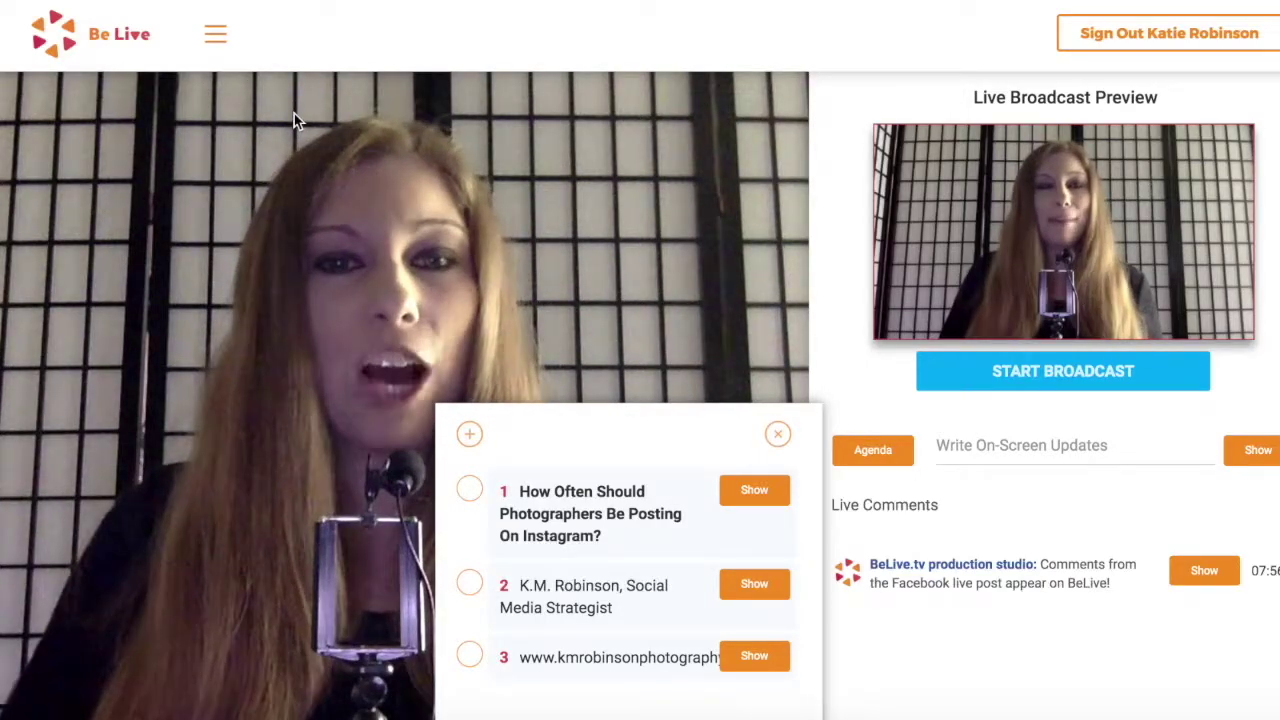
click(778, 434)
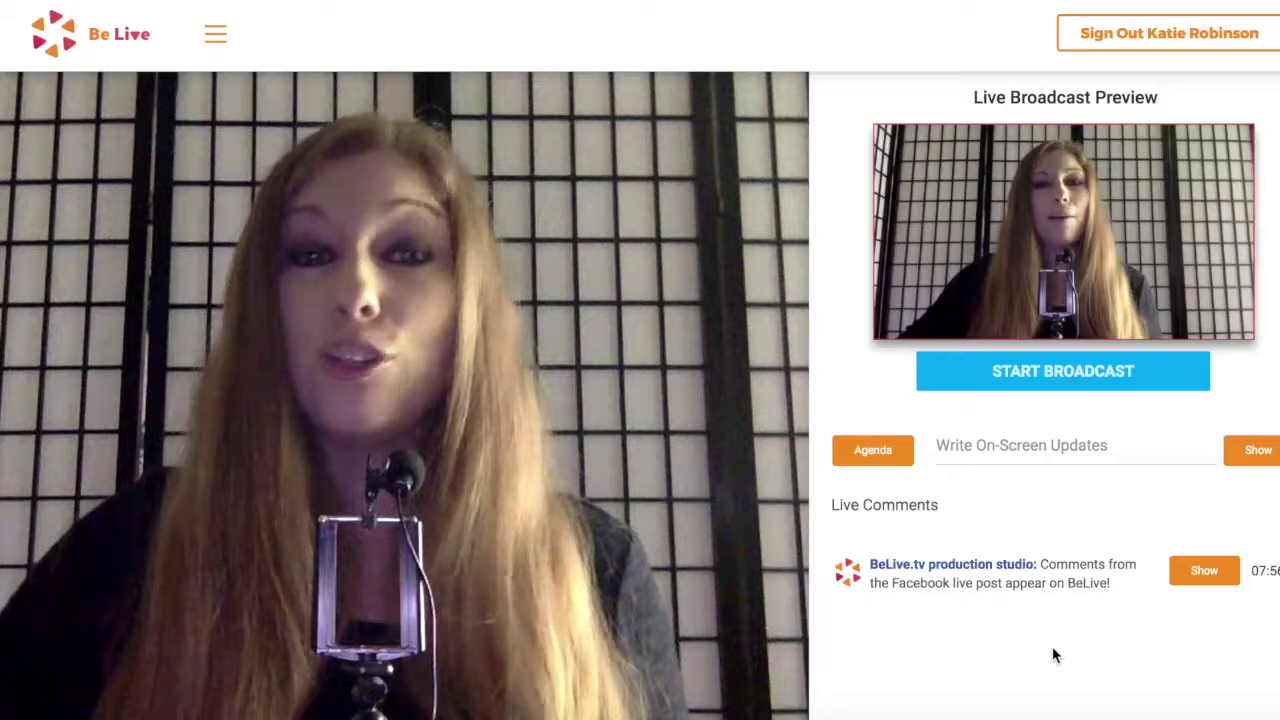